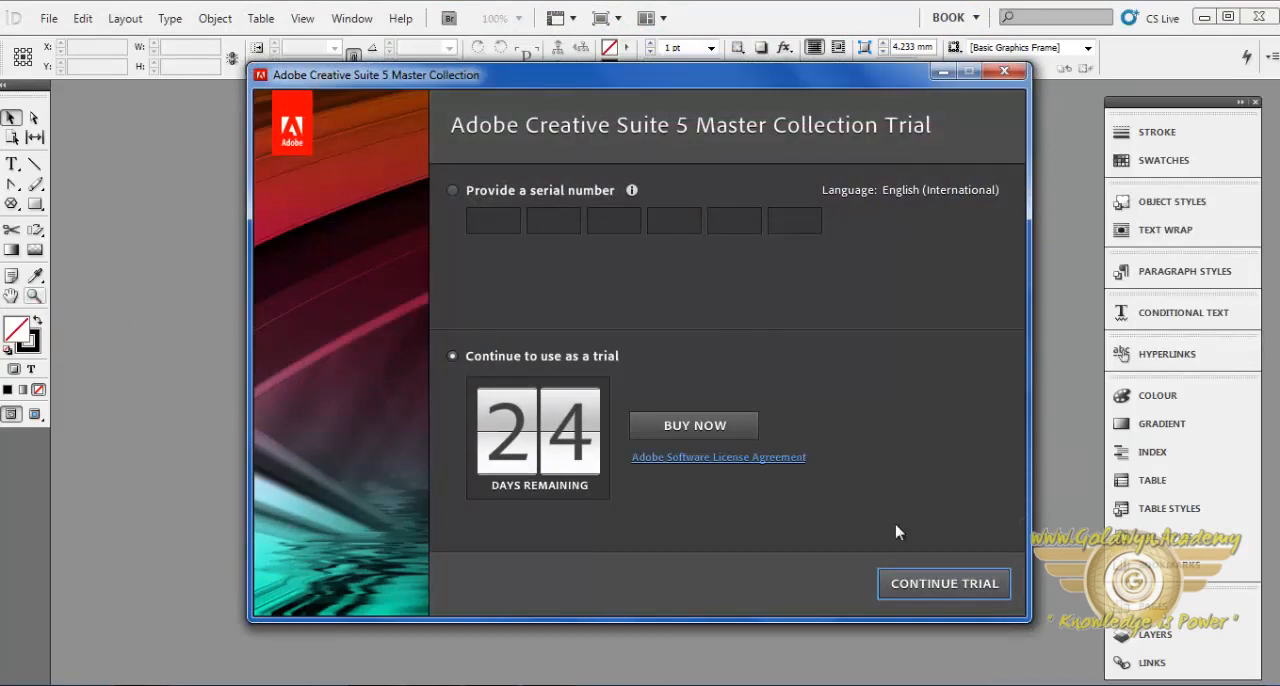
- Continue with the trial version and create a new blank document with the default page settings
{"action": "left_click", "coordinate": [920, 584]}
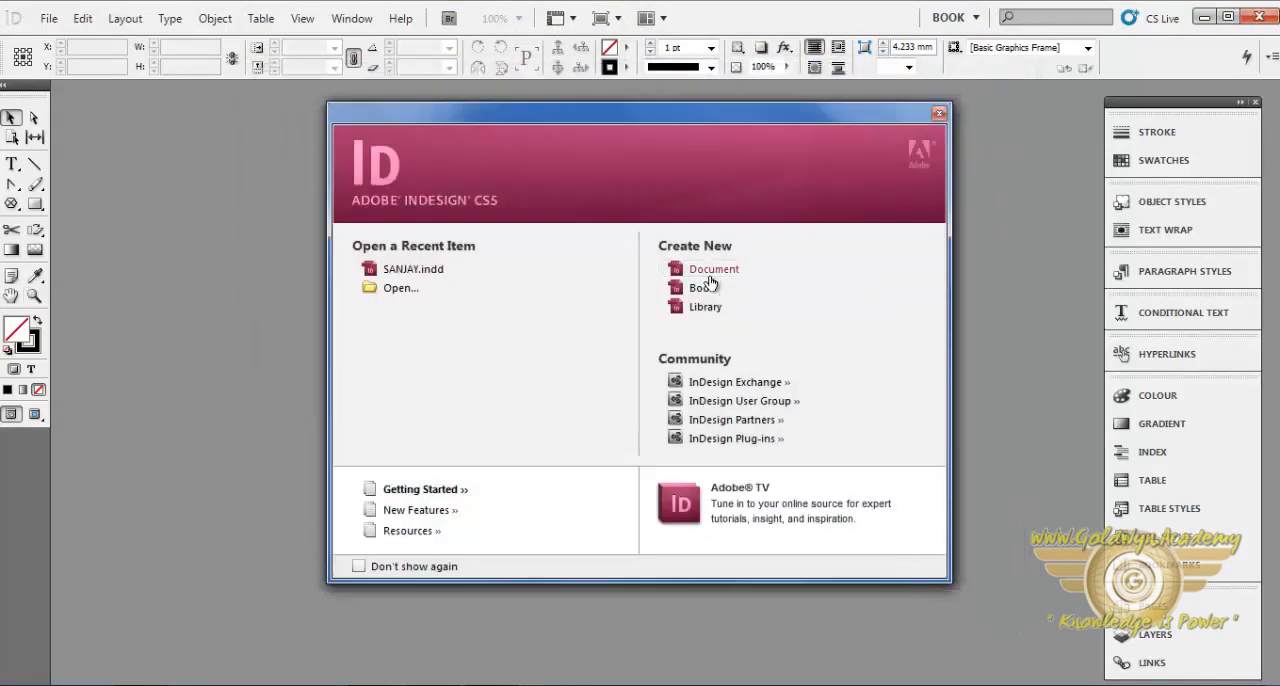
{"action": "left_click", "coordinate": [711, 275]}
{"action": "left_click", "coordinate": [886, 188]}
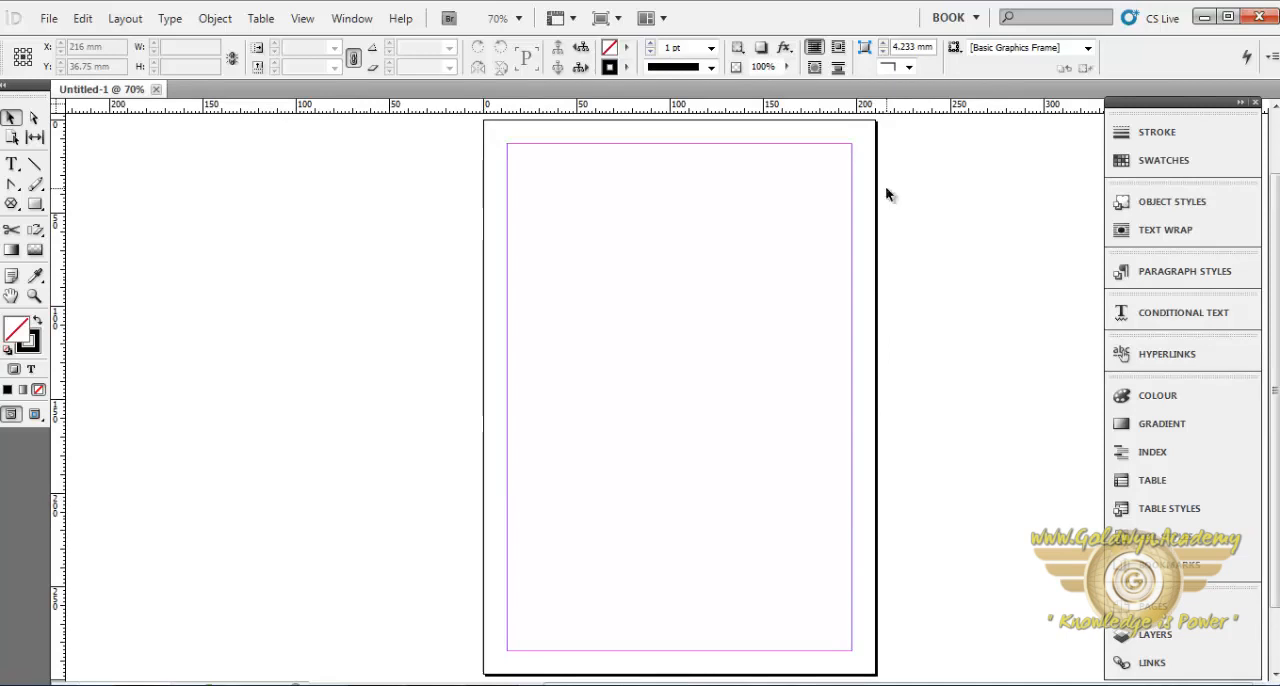
- Place the red 2011_ferrari_599 image from the HD Wallpapers folder on the page and crop its frame to about 207 × 170 mm
{"action": "left_click", "coordinate": [48, 19]}
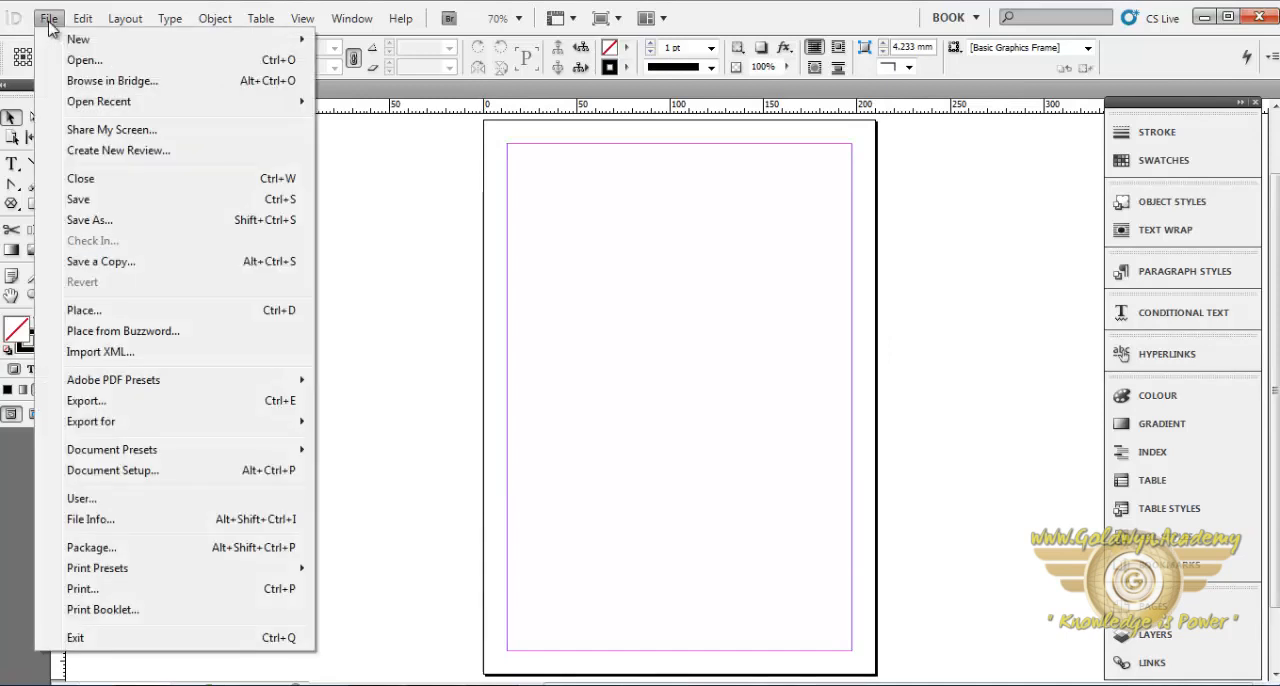
{"action": "left_click", "coordinate": [101, 313]}
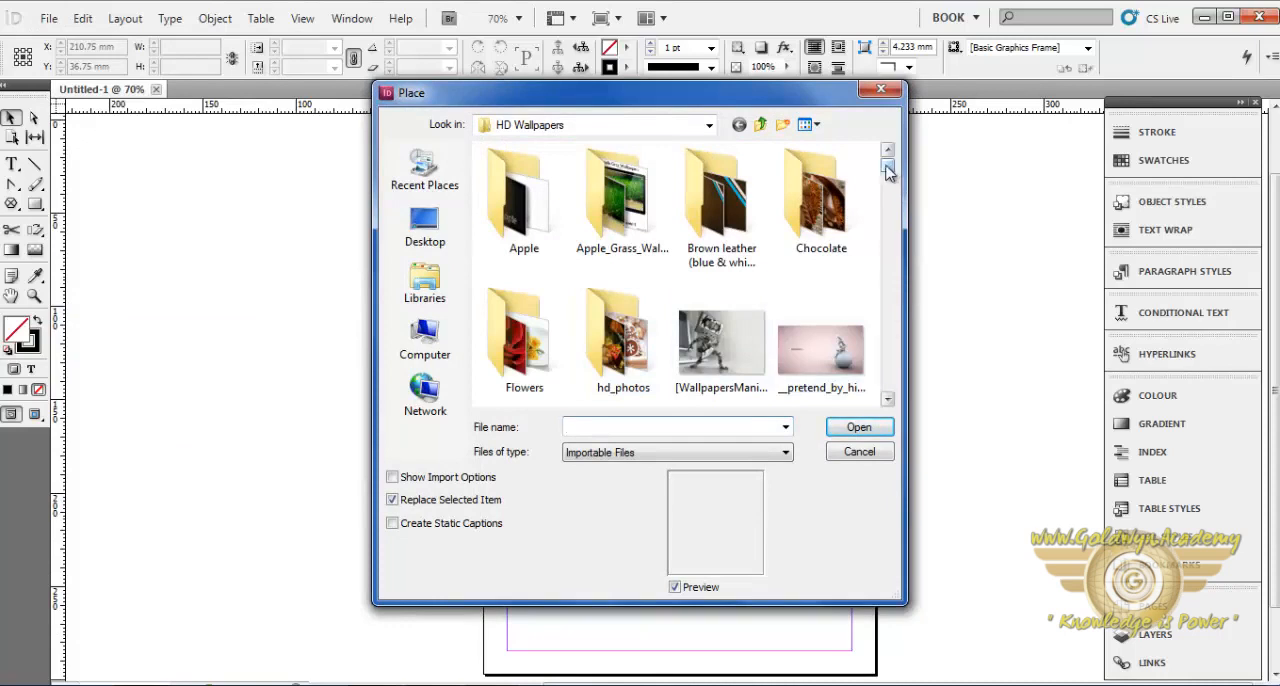
{"action": "left_click_drag", "start_coordinate": [889, 172], "coordinate": [889, 190]}
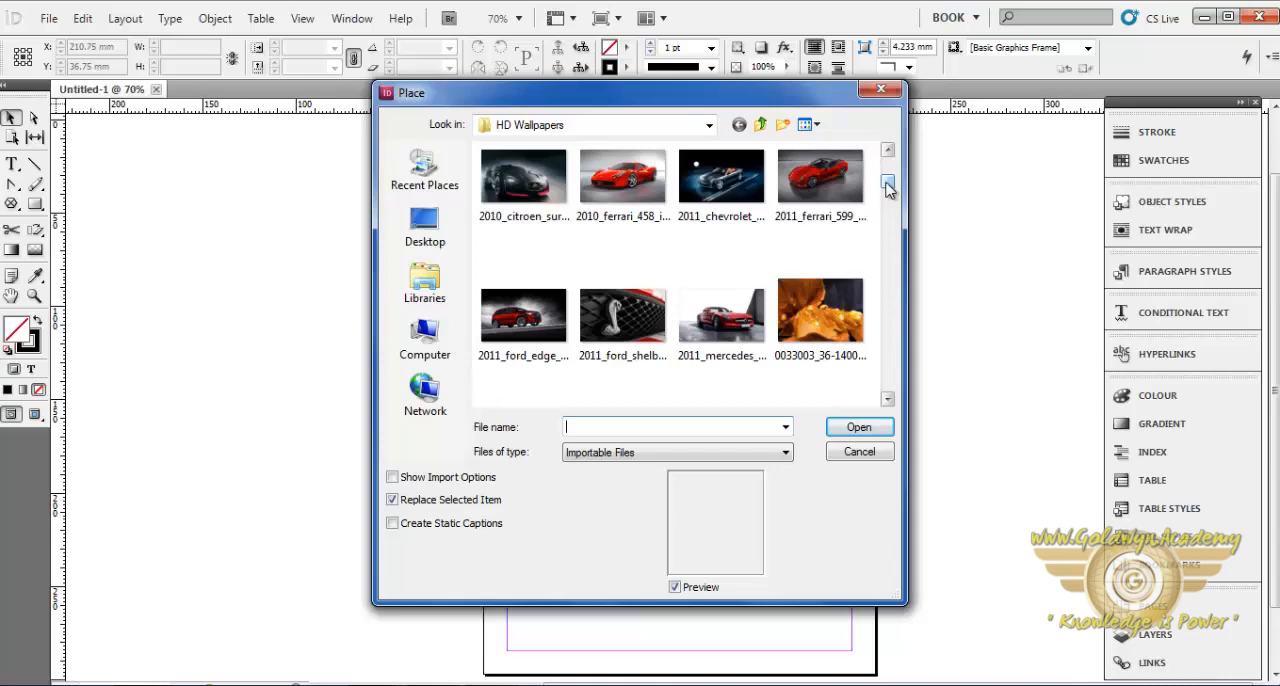
{"action": "left_click", "coordinate": [810, 192]}
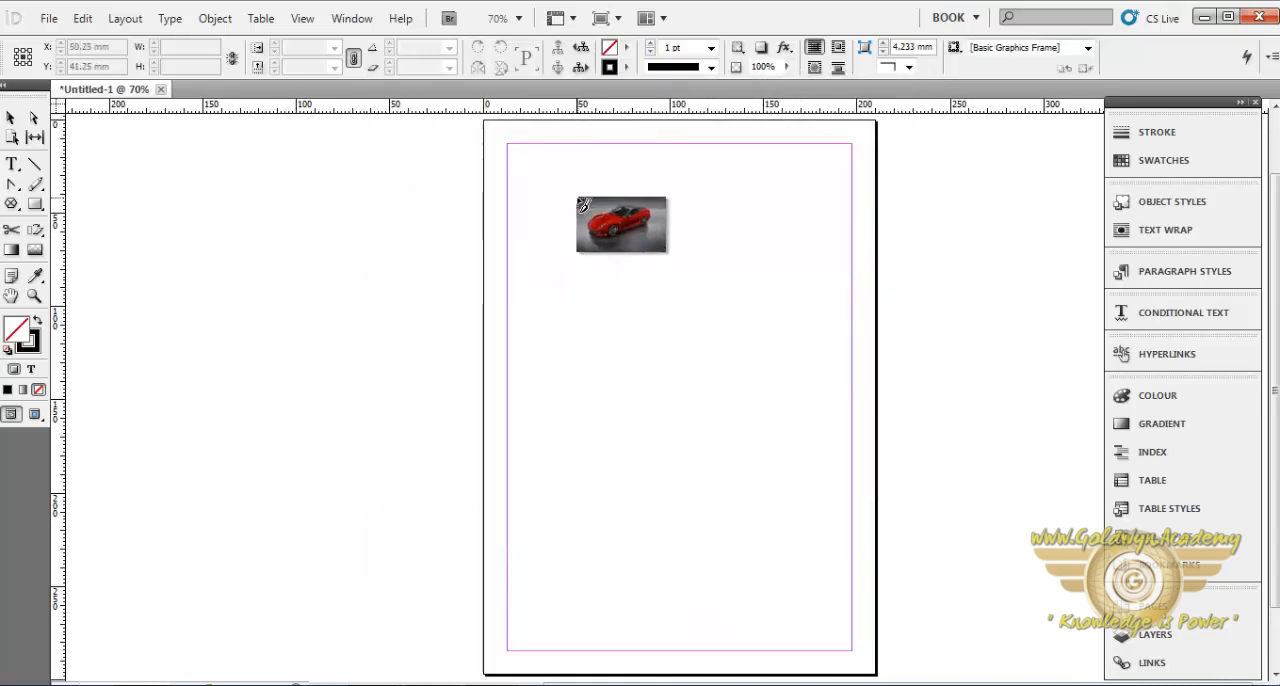
{"action": "left_click_drag", "start_coordinate": [577, 197], "coordinate": [575, 199]}
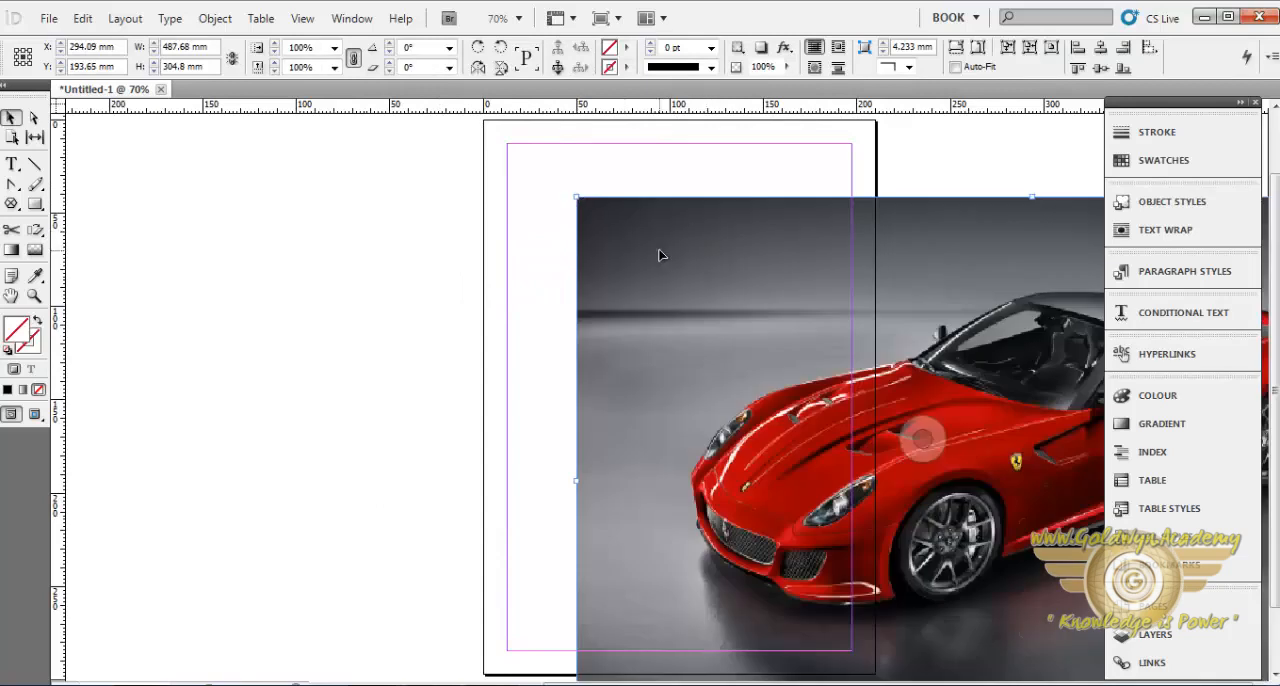
{"action": "left_click_drag", "start_coordinate": [577, 195], "coordinate": [790, 384]}
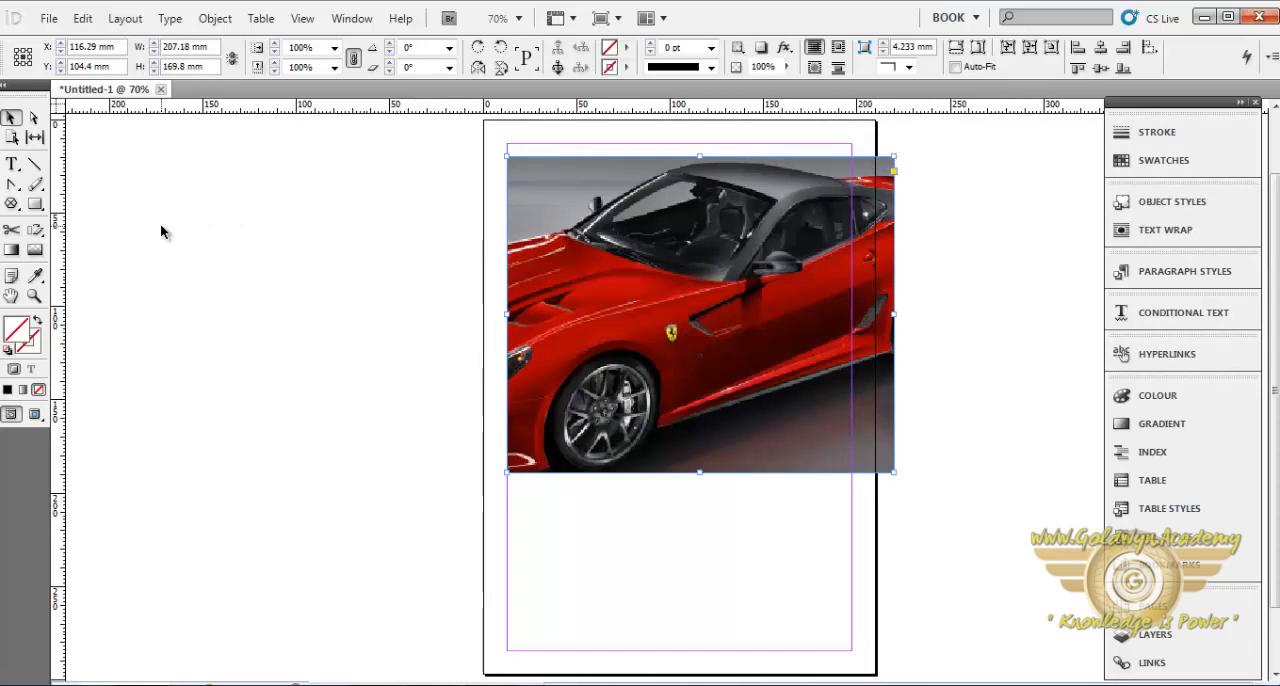
- Draw a rectangle about 121.5 × 52.25 mm below the car photo and fill it with a dark grey sampled from the photo using the Eyedropper
{"action": "left_click", "coordinate": [39, 274]}
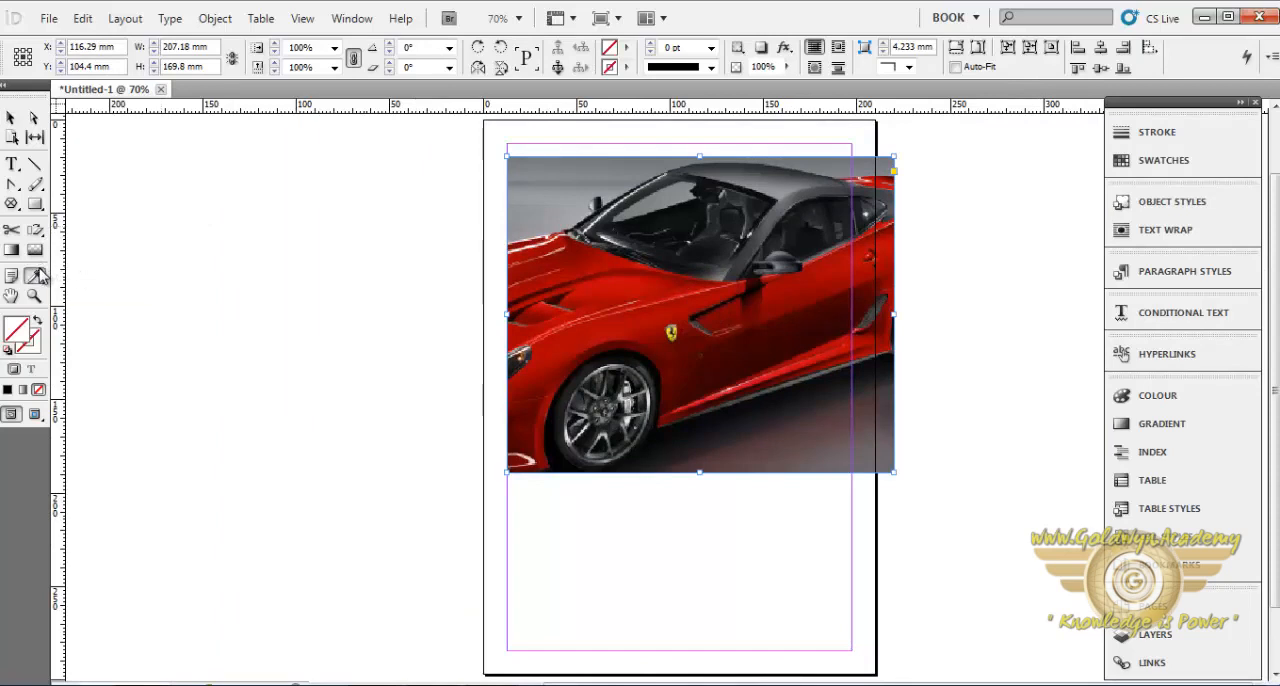
{"action": "left_click", "coordinate": [726, 174]}
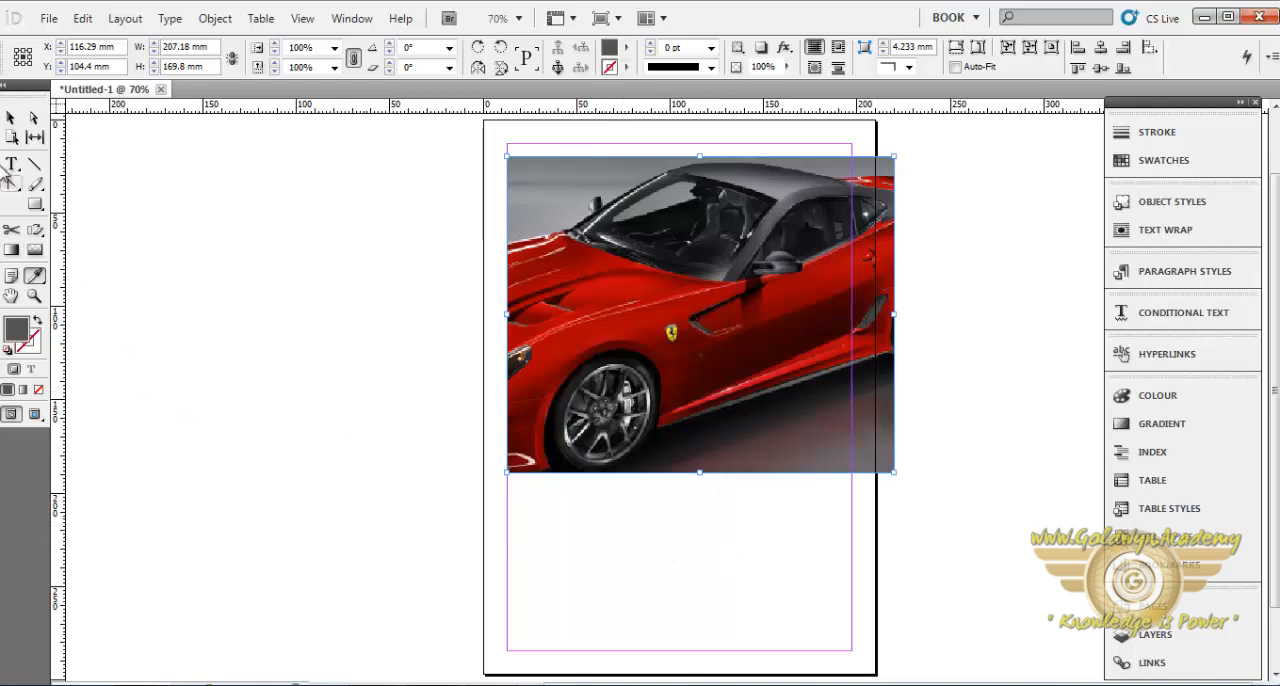
{"action": "left_click", "coordinate": [36, 205]}
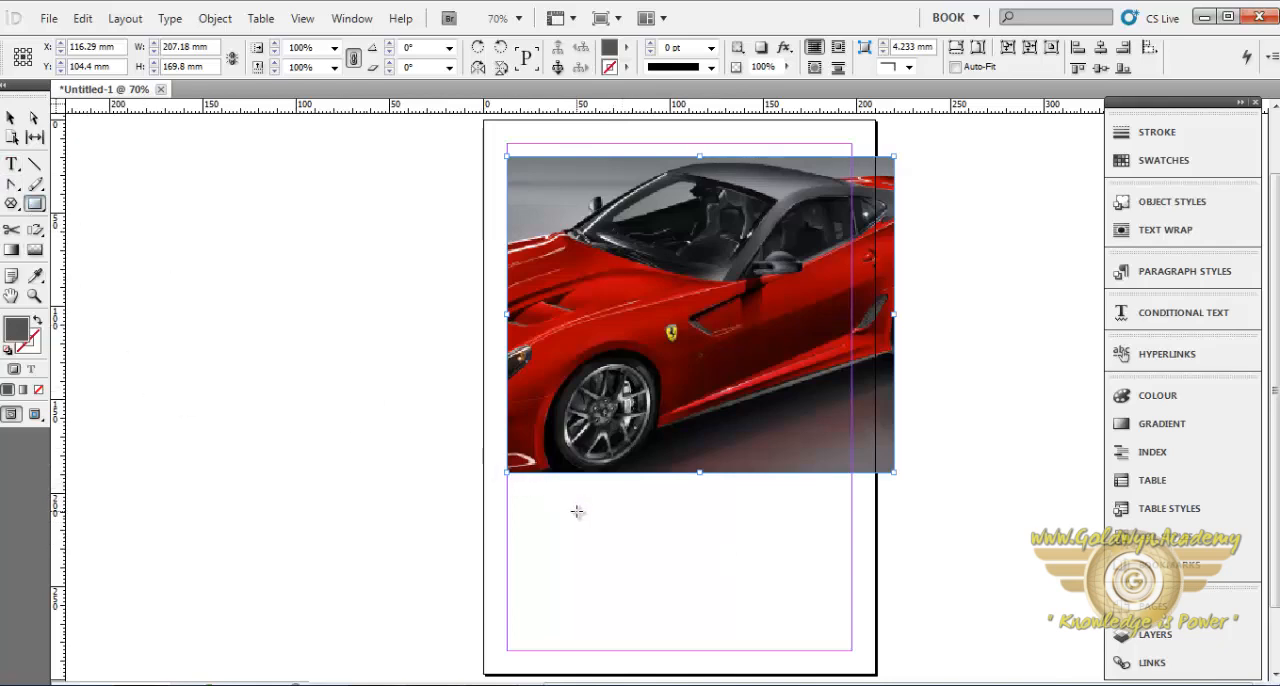
{"action": "left_click_drag", "start_coordinate": [572, 508], "coordinate": [797, 606]}
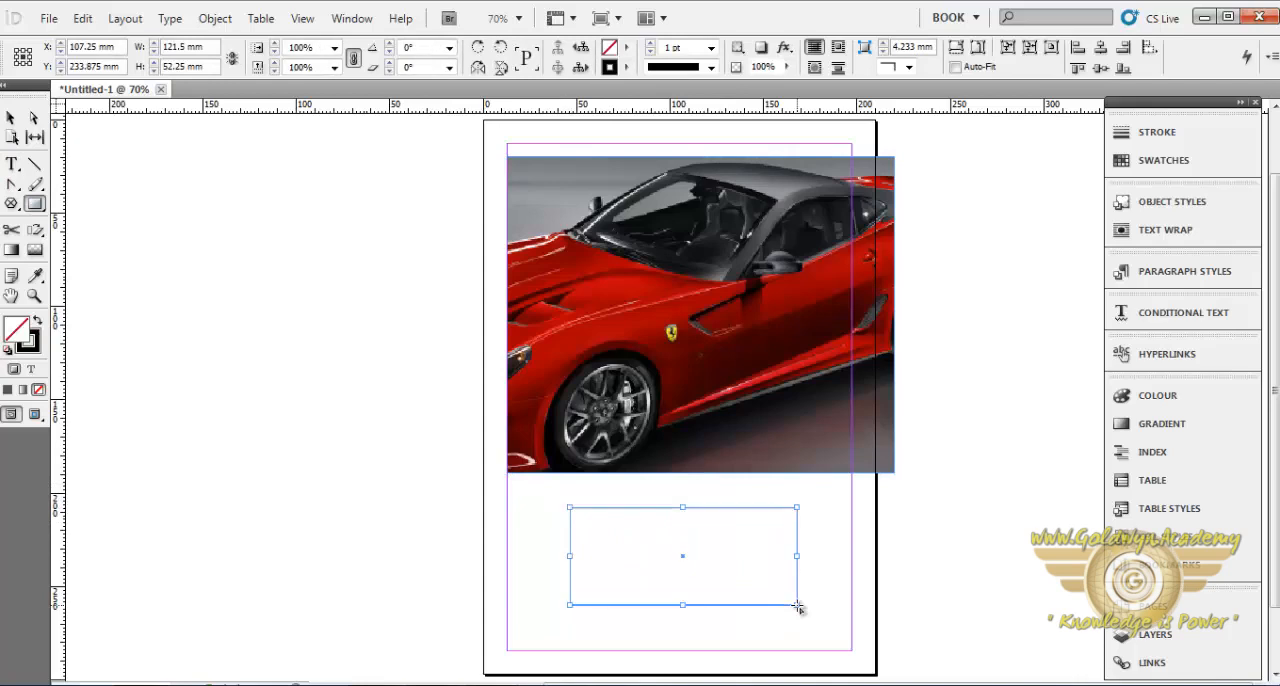
{"action": "left_click", "coordinate": [35, 276]}
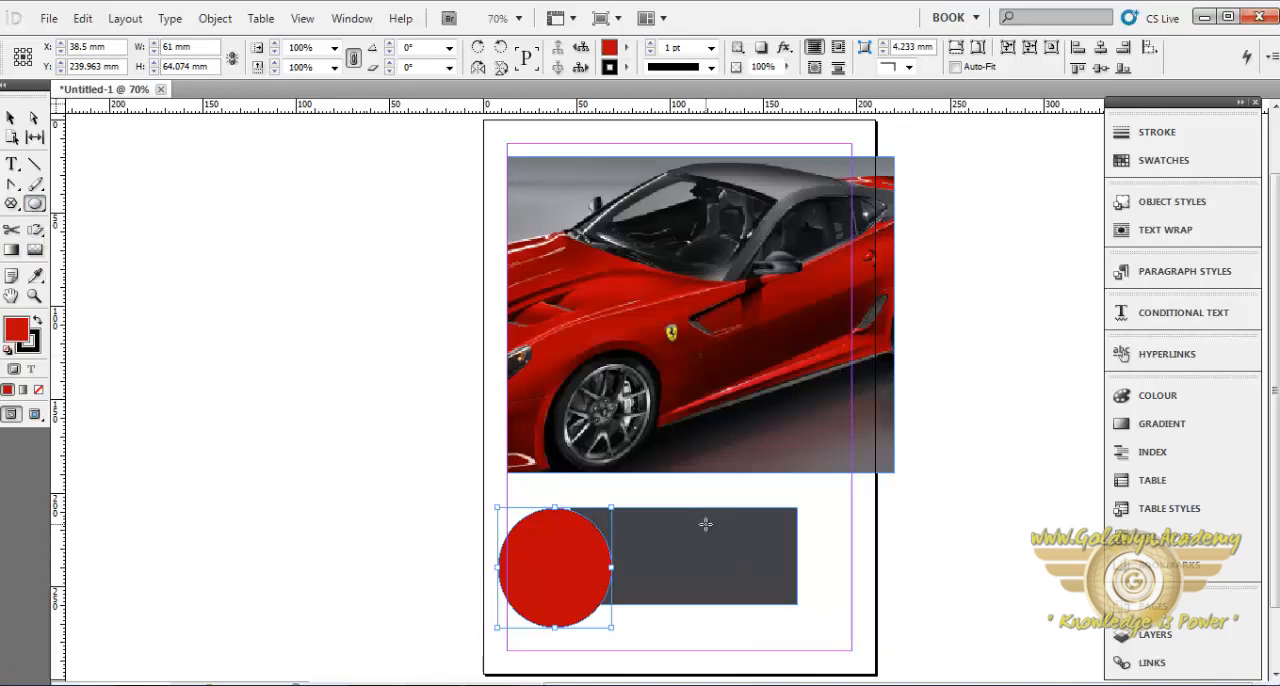
- Draw an ellipse about 88 × 55 mm over the grey rectangle's right end and fill it with a near-black colour sampled from the photo
{"action": "left_click_drag", "start_coordinate": [706, 524], "coordinate": [870, 628]}
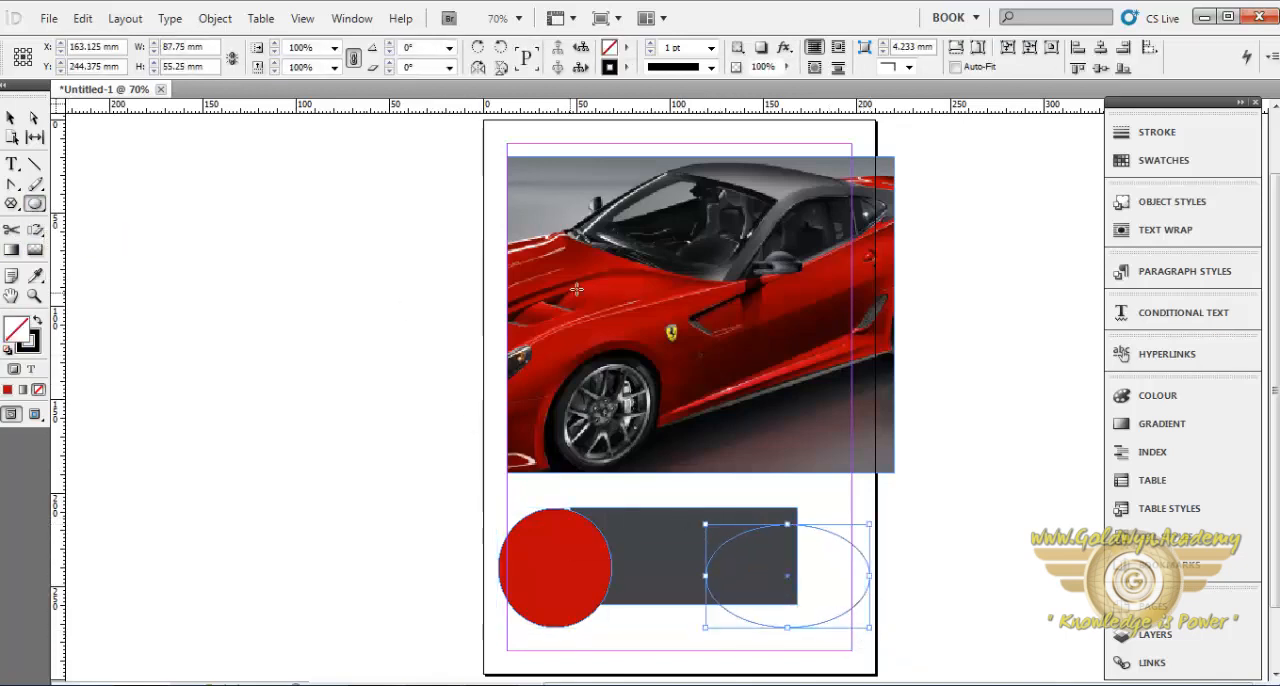
{"action": "left_click", "coordinate": [37, 279]}
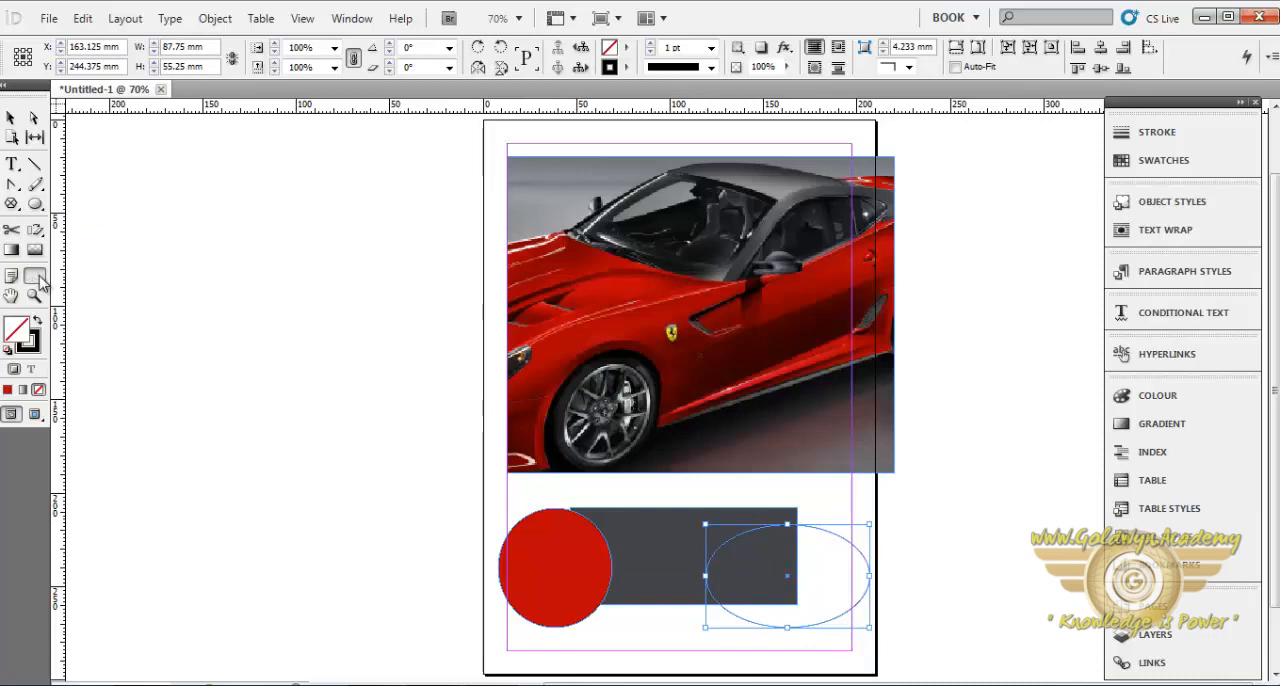
{"action": "left_click", "coordinate": [663, 320]}
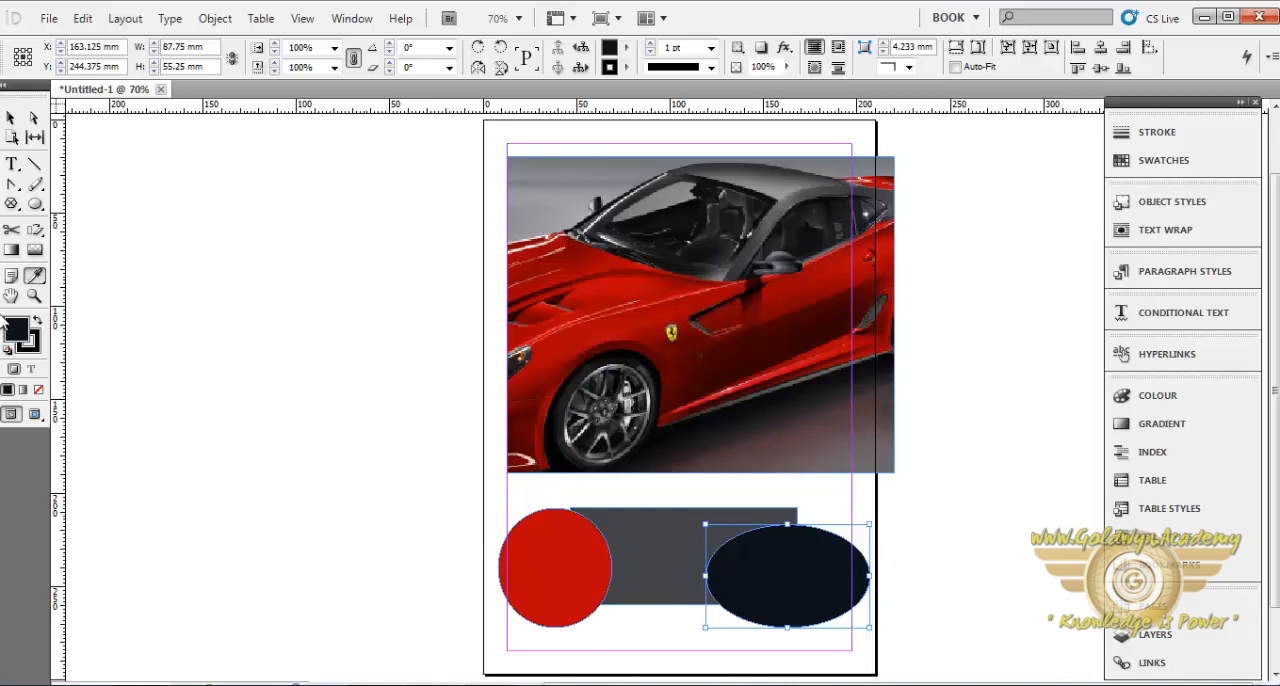
- Measure with the Measure tool from the top-left margin corner down to the photo's lower-left corner
{"action": "left_click", "coordinate": [36, 279]}
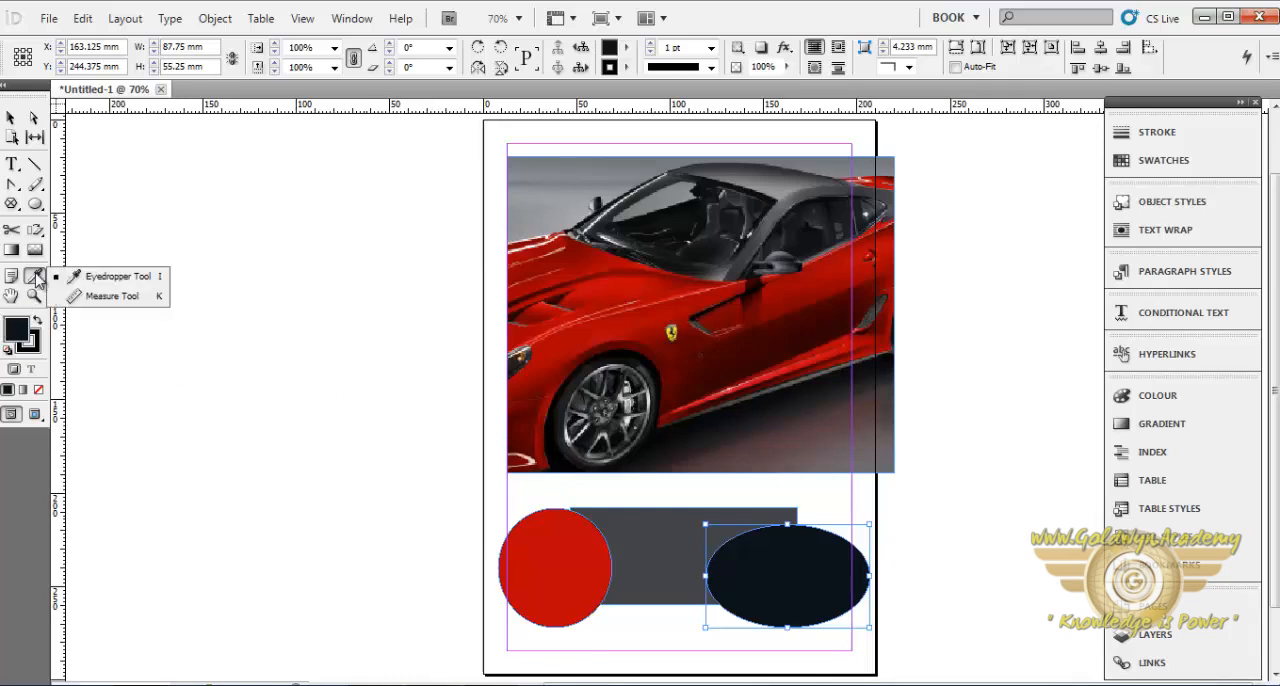
{"action": "left_click", "coordinate": [120, 300]}
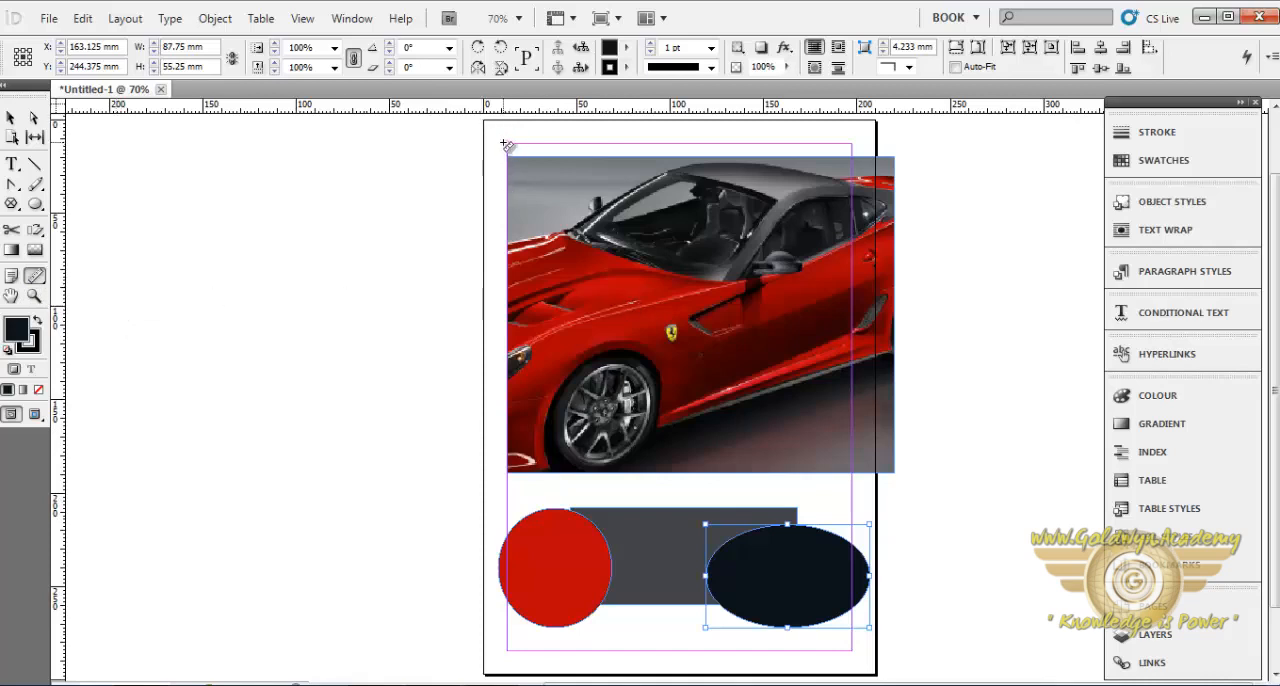
{"action": "left_click_drag", "start_coordinate": [503, 143], "coordinate": [522, 400]}
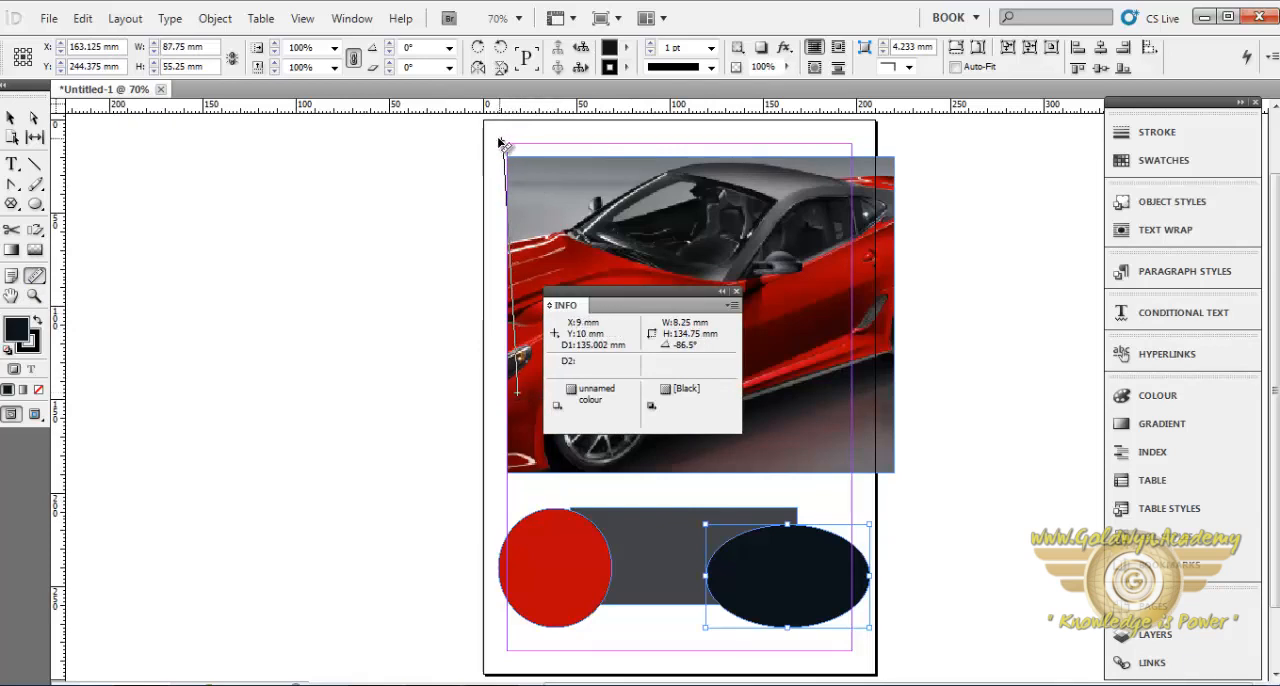
{"action": "left_click_drag", "start_coordinate": [504, 145], "coordinate": [499, 140]}
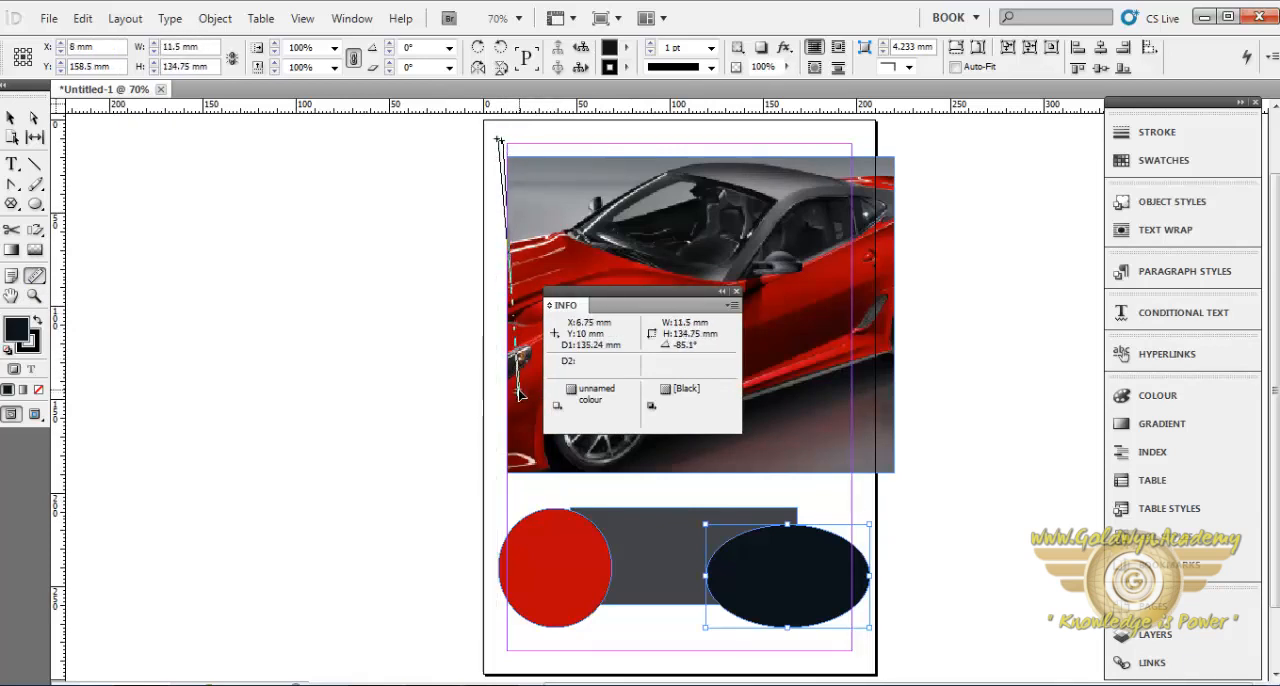
{"action": "left_click_drag", "start_coordinate": [519, 395], "coordinate": [508, 476]}
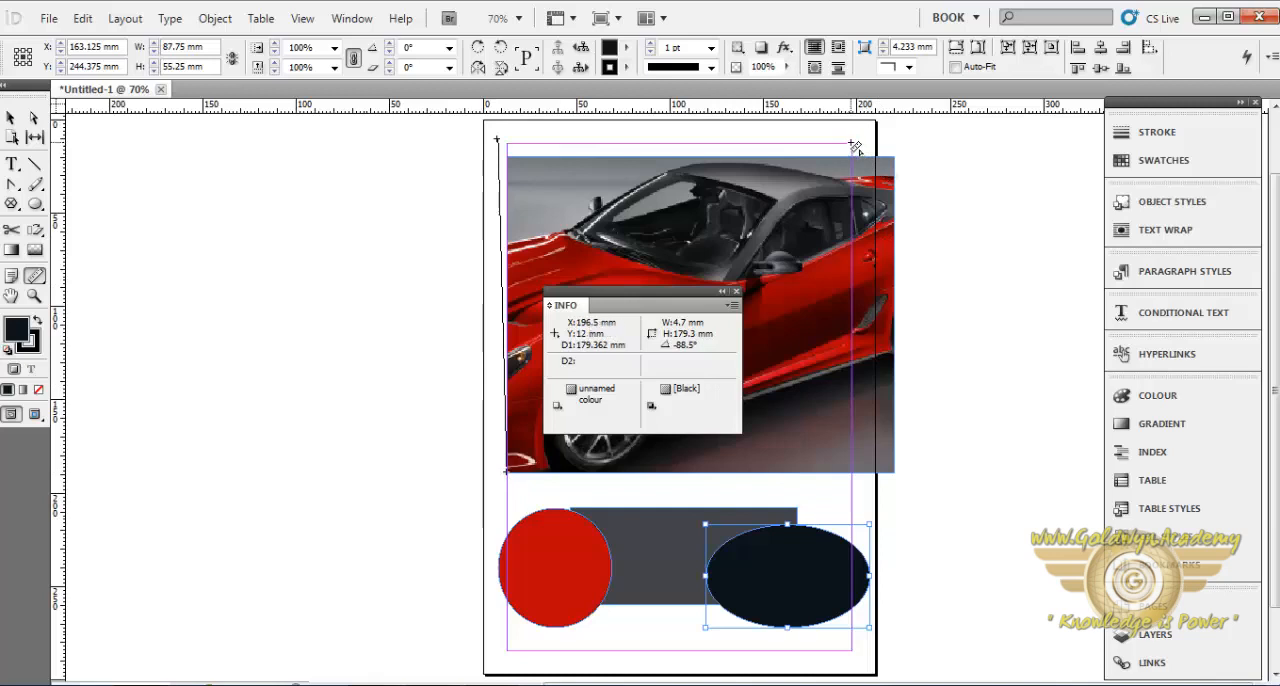
- Measure along the right margin to the photo's lower edge, and both diagonals between the page margins
{"action": "left_click_drag", "start_coordinate": [851, 143], "coordinate": [852, 475]}
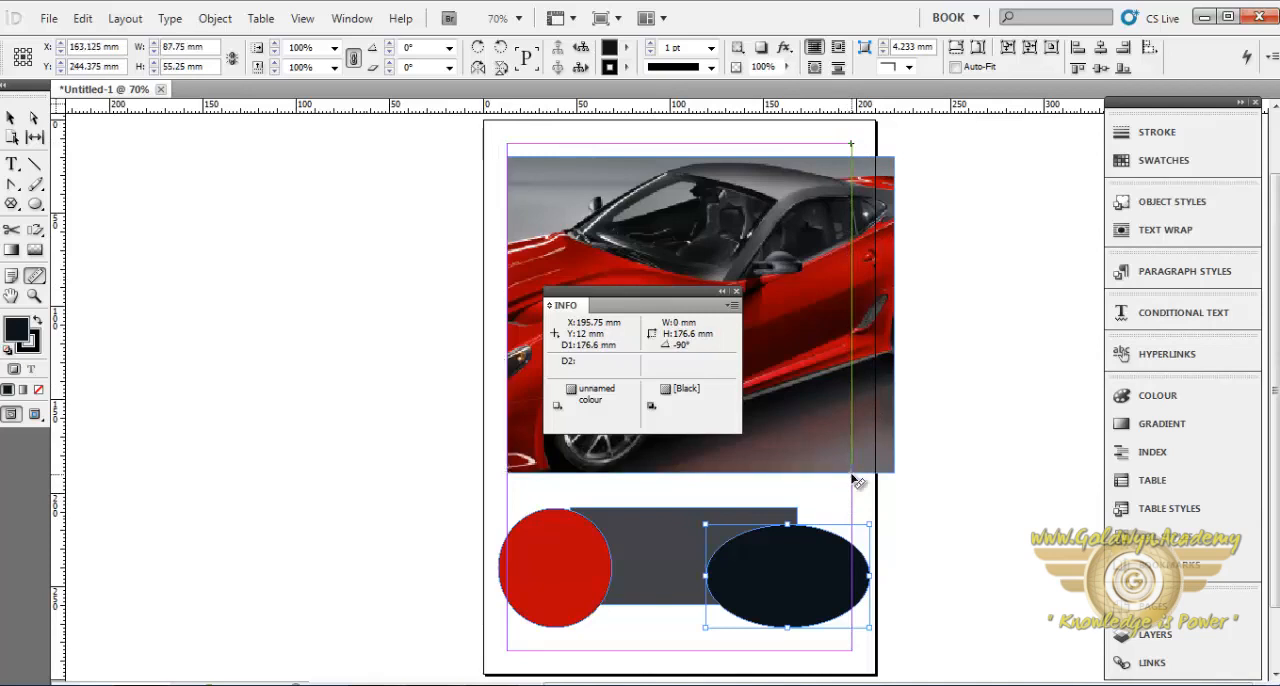
{"action": "left_click_drag", "start_coordinate": [852, 476], "coordinate": [507, 471]}
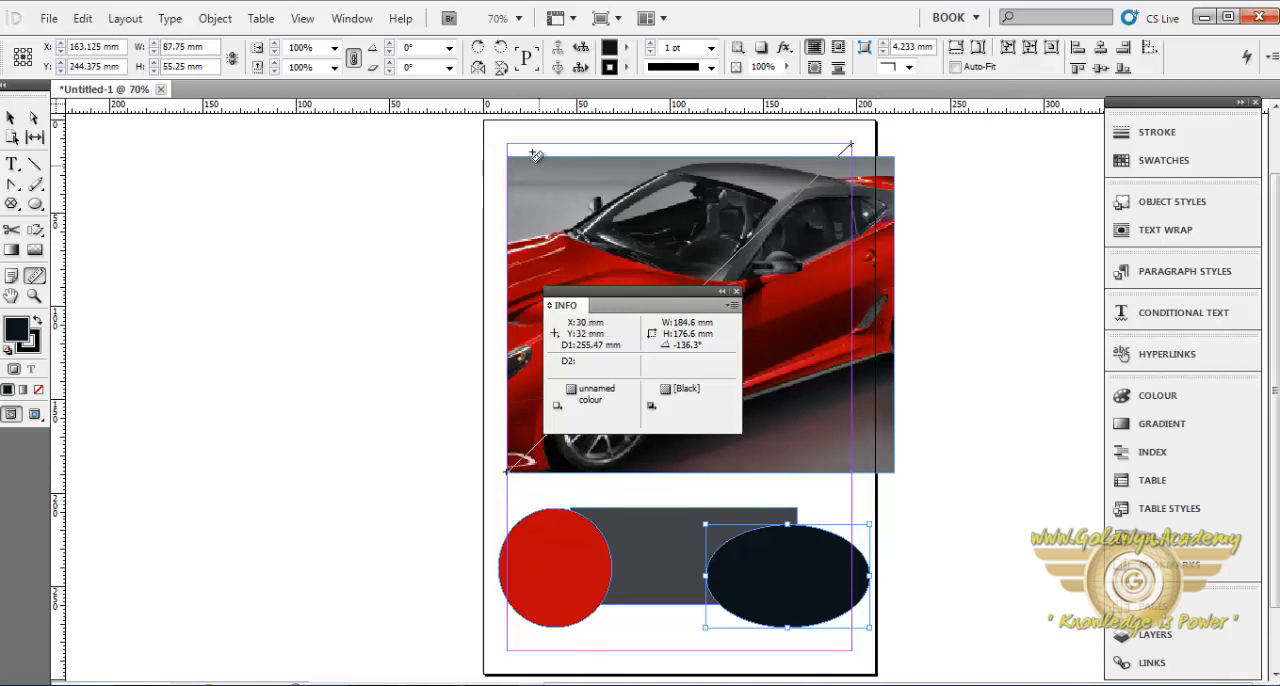
{"action": "left_click_drag", "start_coordinate": [509, 147], "coordinate": [854, 470]}
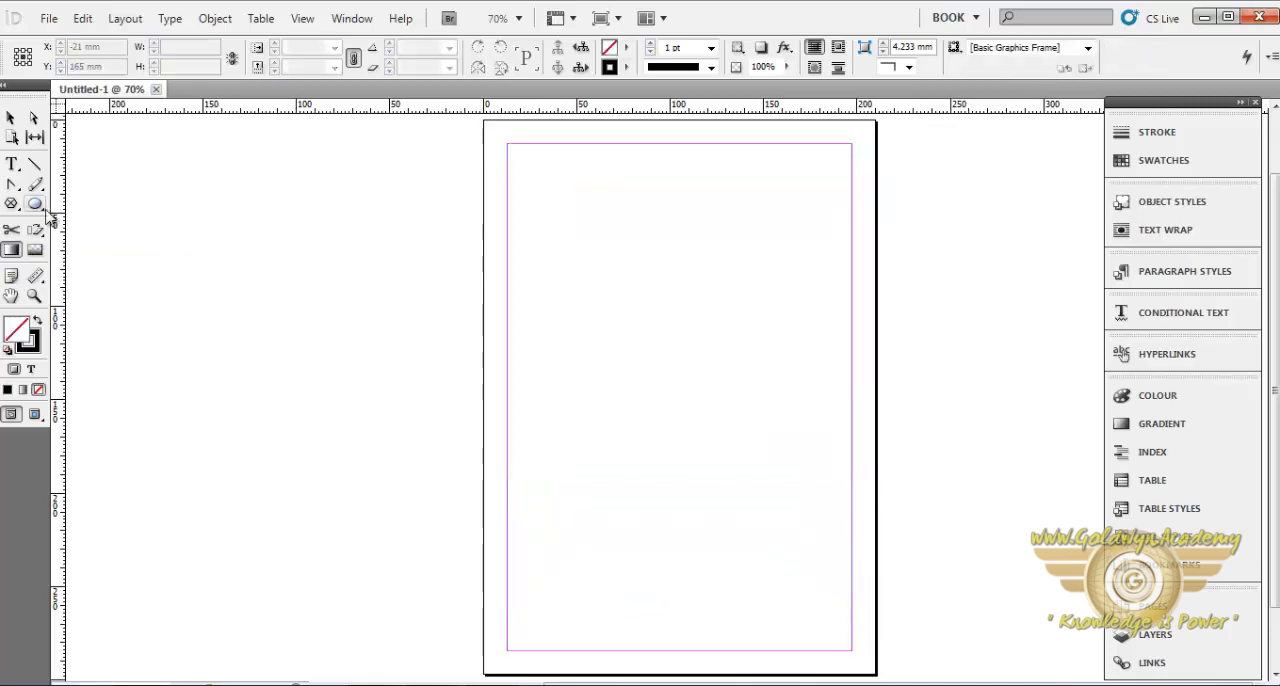
- Draw an ellipse about 142.5 × 114.5 mm on the blank page and fill it with a diagonal white-to-black gradient
{"action": "left_click", "coordinate": [35, 203]}
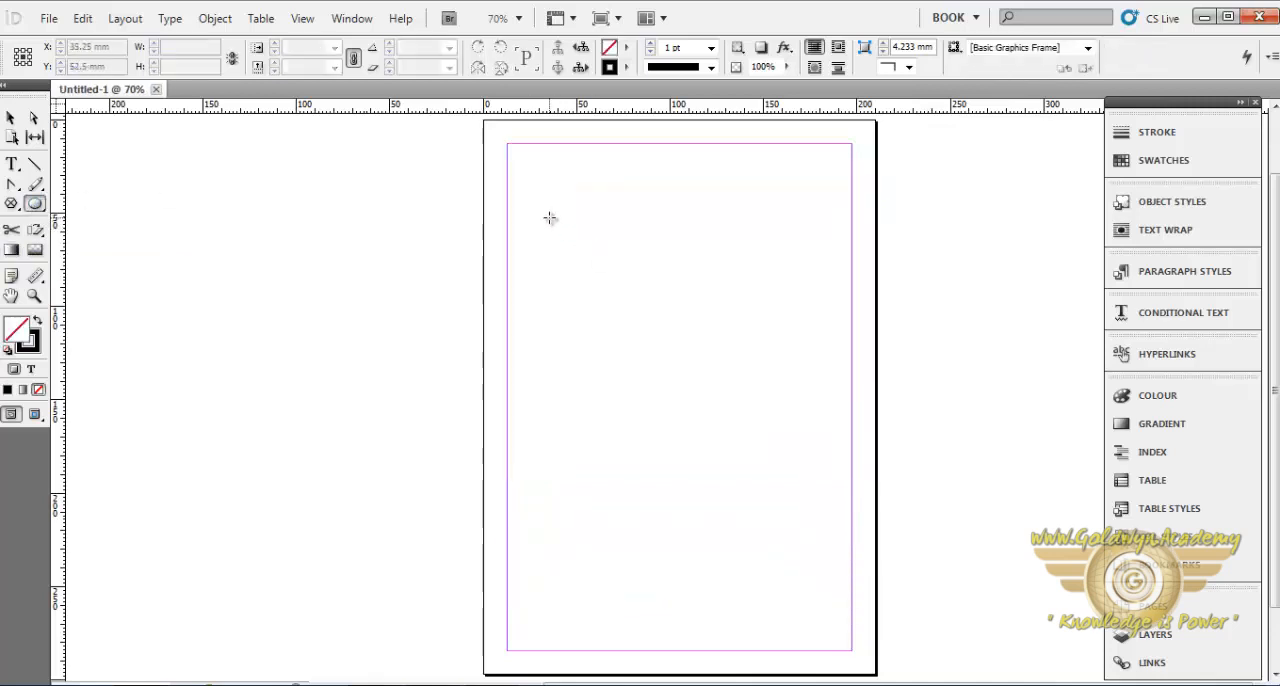
{"action": "mouse_move", "coordinate": [548, 216]}
{"action": "left_mouse_down"}
{"action": "mouse_move", "coordinate": [663, 283]}
{"action": "mouse_move", "coordinate": [816, 431]}
{"action": "left_mouse_up"}
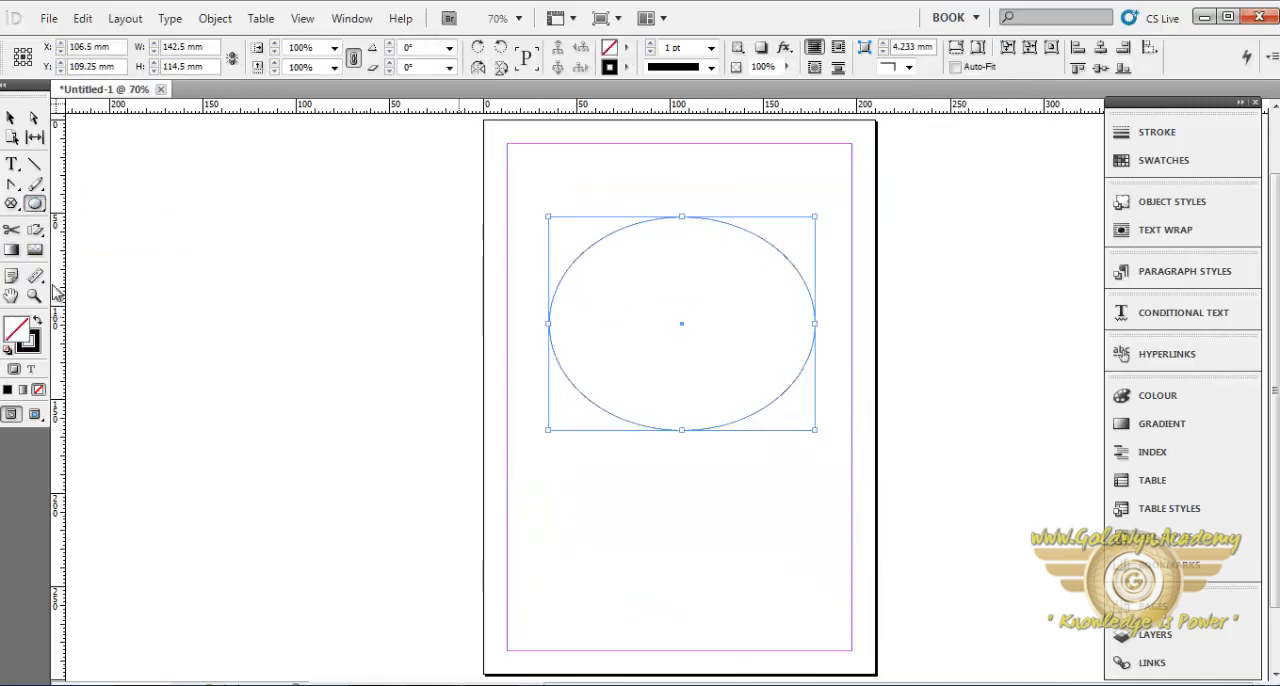
{"action": "left_click", "coordinate": [10, 251]}
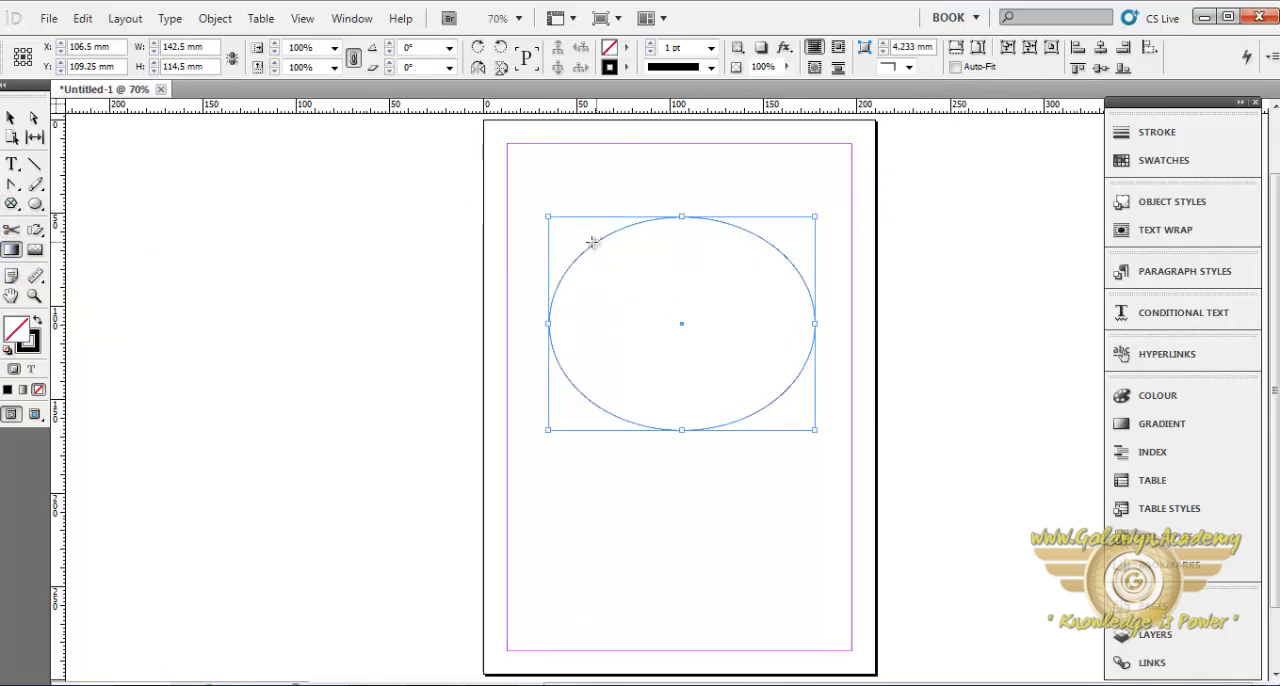
{"action": "left_click_drag", "start_coordinate": [592, 243], "coordinate": [797, 369]}
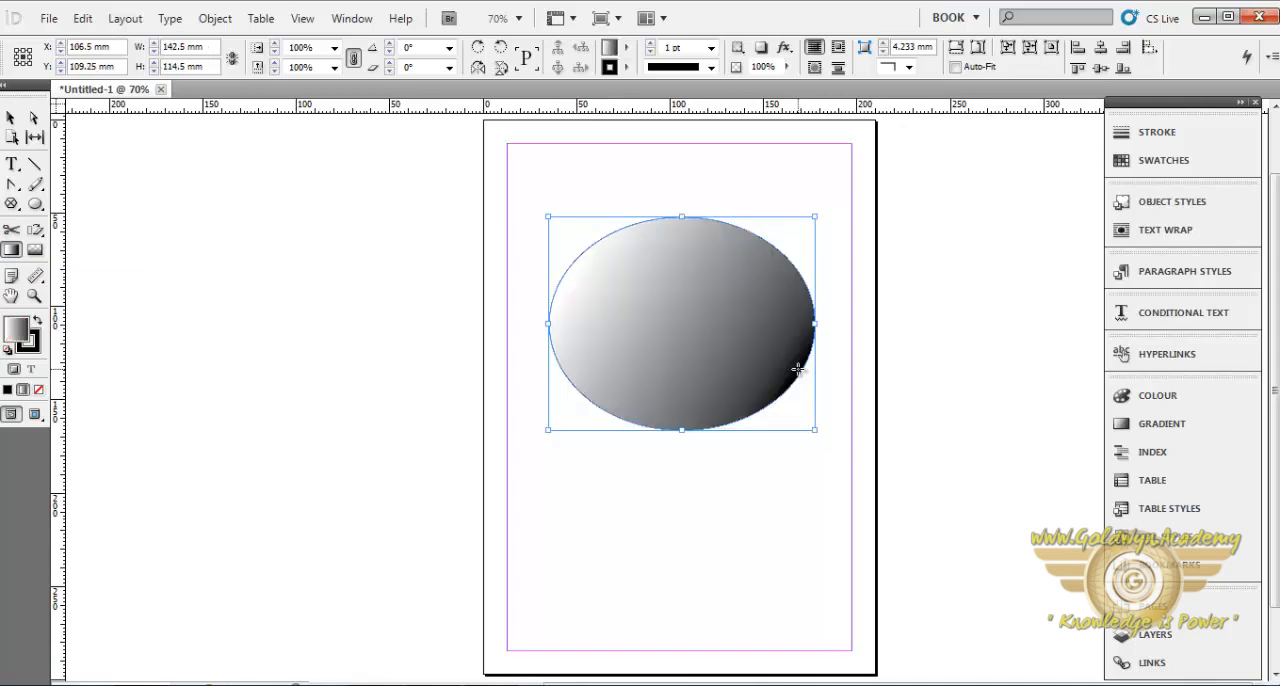
- Redirect the ellipse's gradient several times with the Gradient tool, trying diagonal, vertical and horizontal directions and shorter transitions
{"action": "left_click_drag", "start_coordinate": [755, 236], "coordinate": [554, 382]}
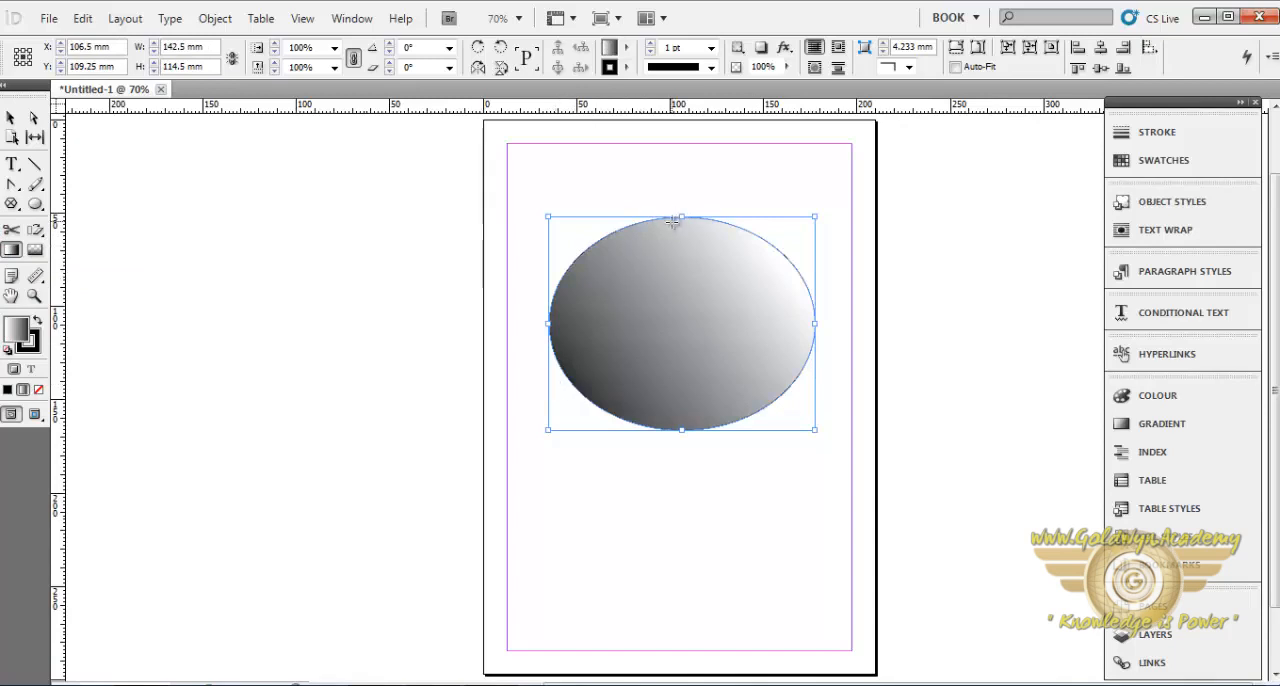
{"action": "left_click_drag", "start_coordinate": [674, 221], "coordinate": [675, 343]}
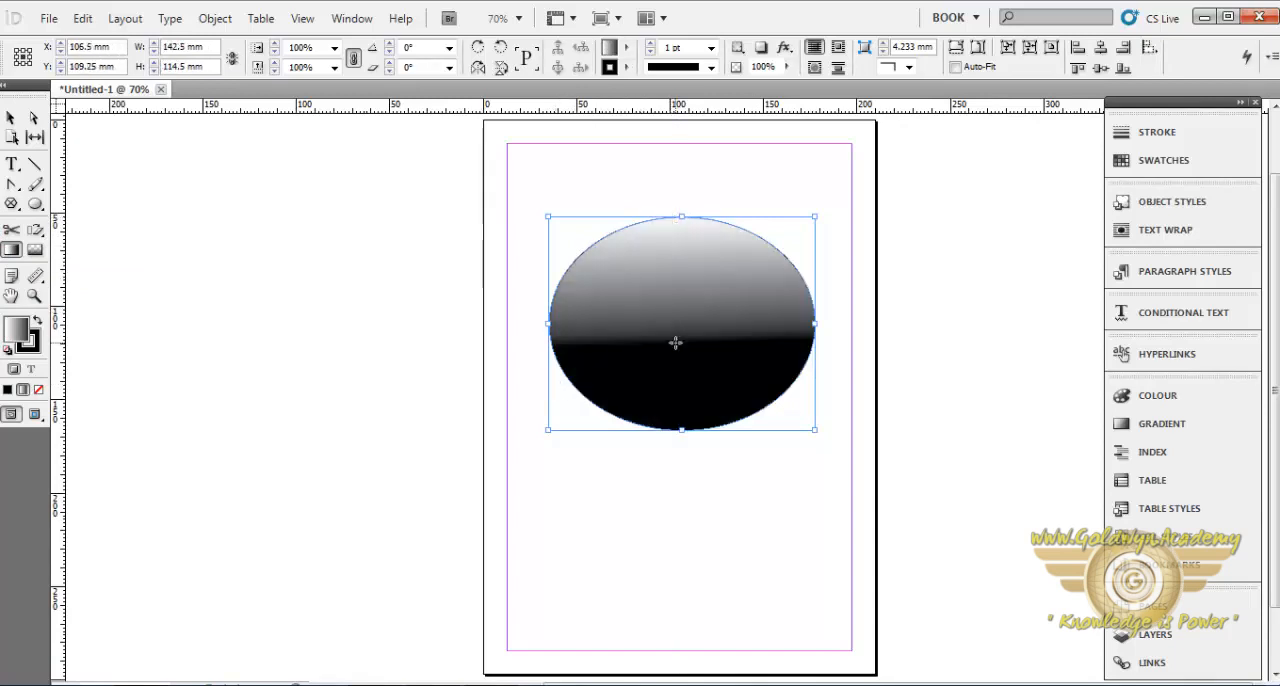
{"action": "left_click_drag", "start_coordinate": [580, 282], "coordinate": [741, 329]}
{"action": "left_click_drag", "start_coordinate": [665, 256], "coordinate": [680, 364]}
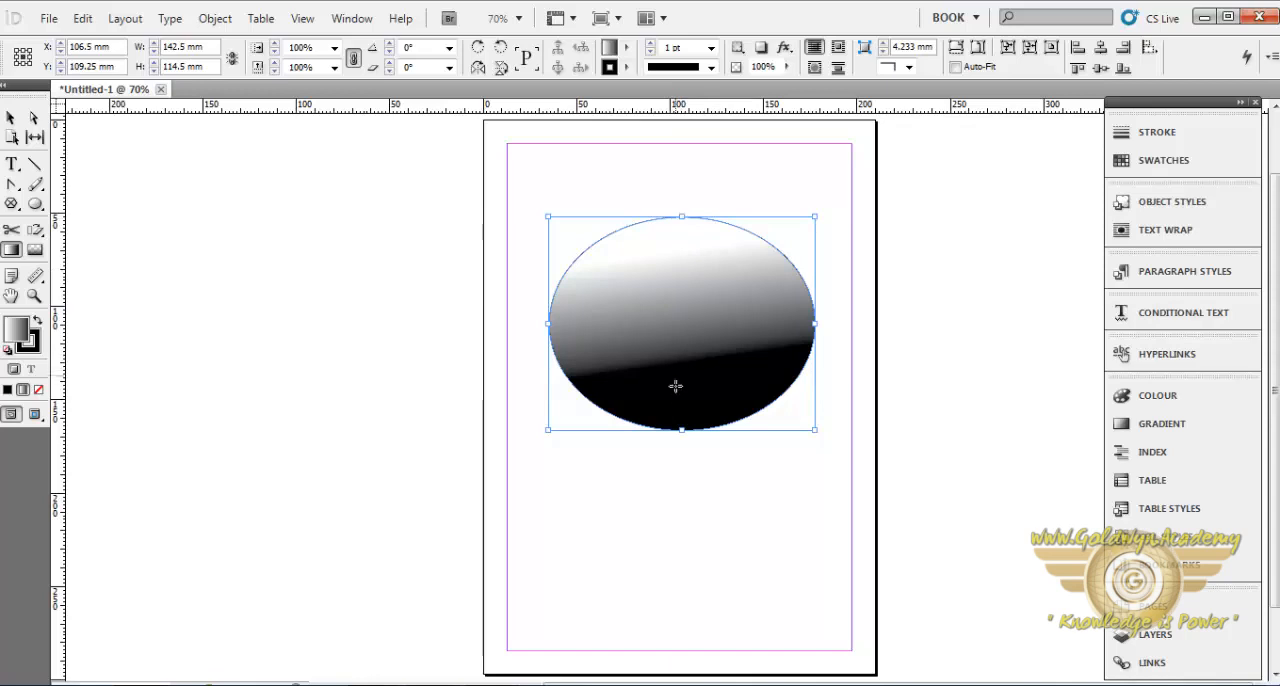
{"action": "left_click_drag", "start_coordinate": [677, 402], "coordinate": [683, 300]}
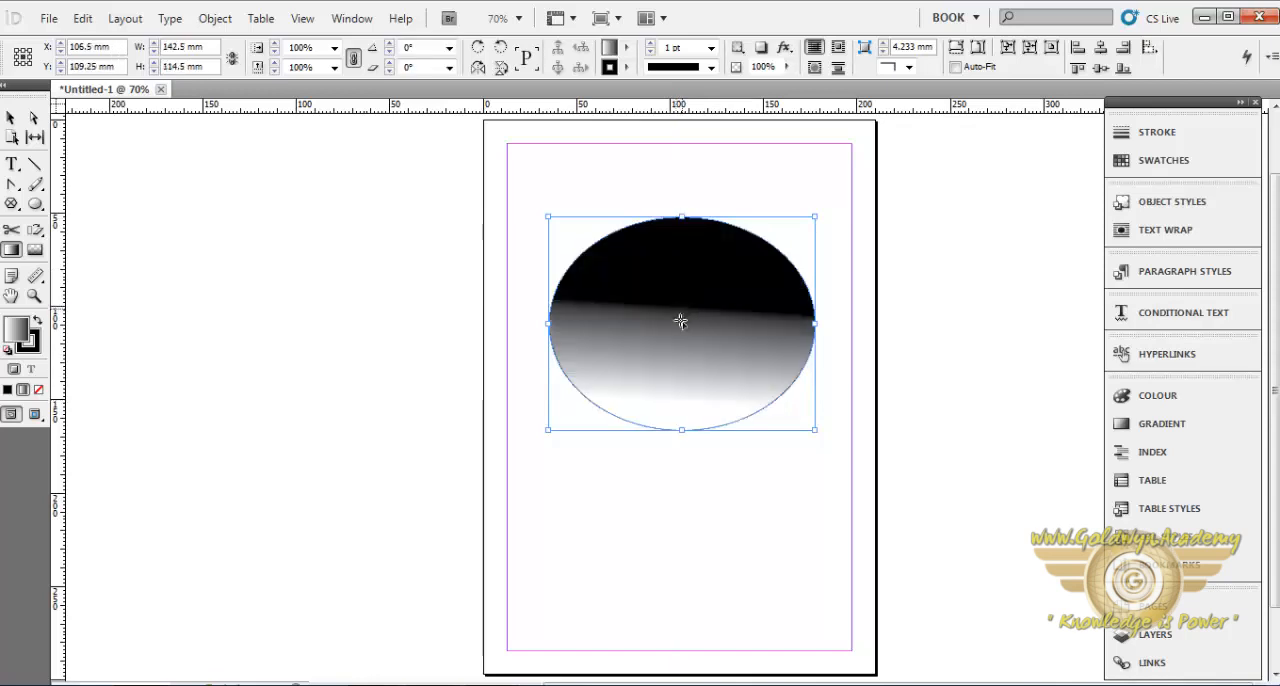
{"action": "left_click_drag", "start_coordinate": [608, 337], "coordinate": [681, 325]}
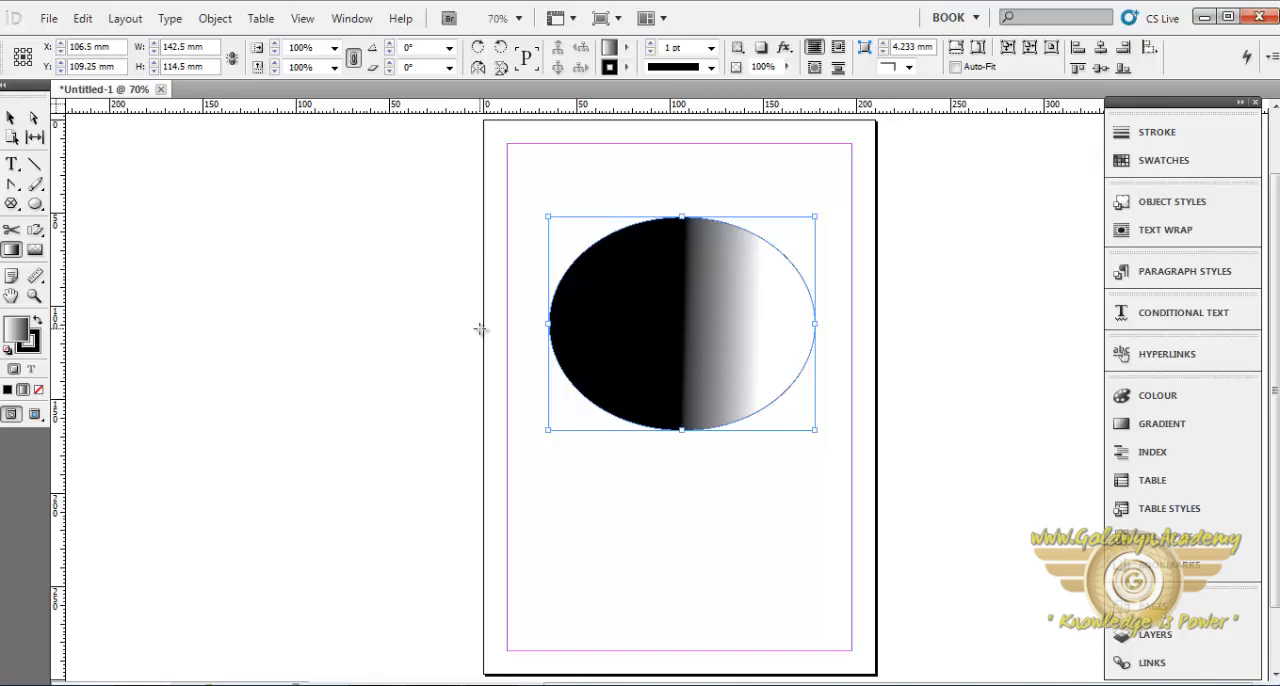
- Place an image from the HD Wallpapers folder inside the gradient ellipse and apply a short gradient feather across it
{"action": "left_click", "coordinate": [47, 18]}
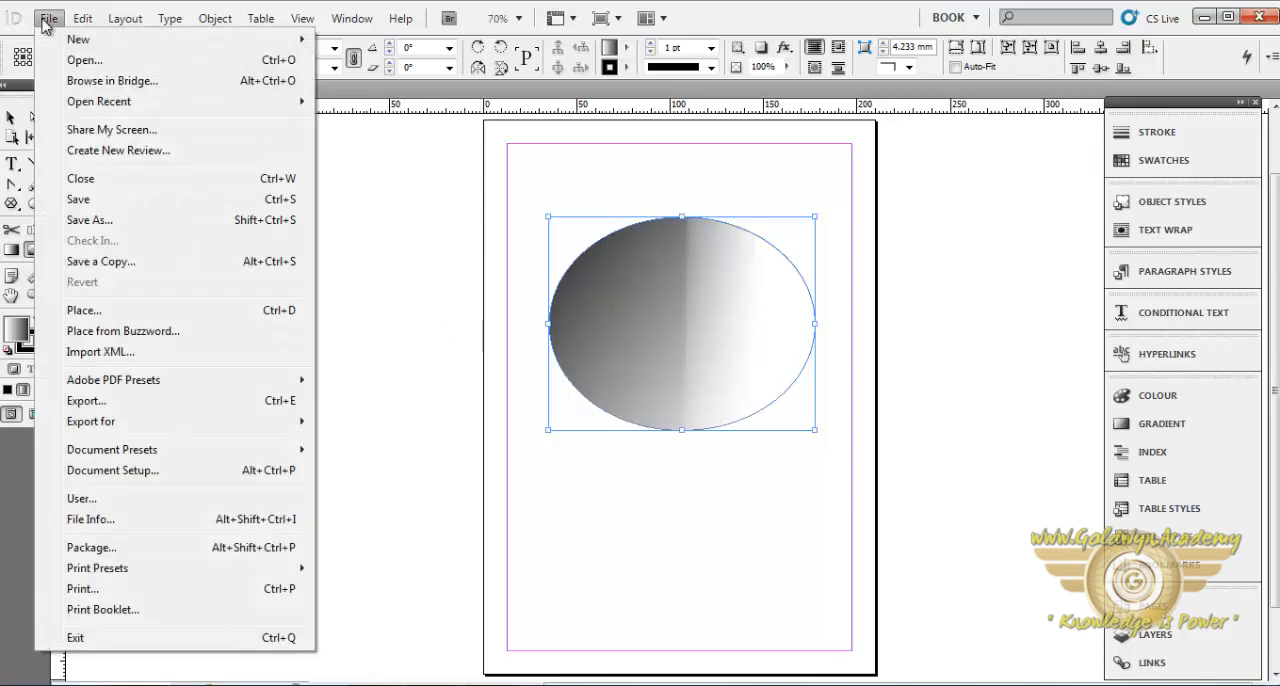
{"action": "left_click", "coordinate": [84, 310]}
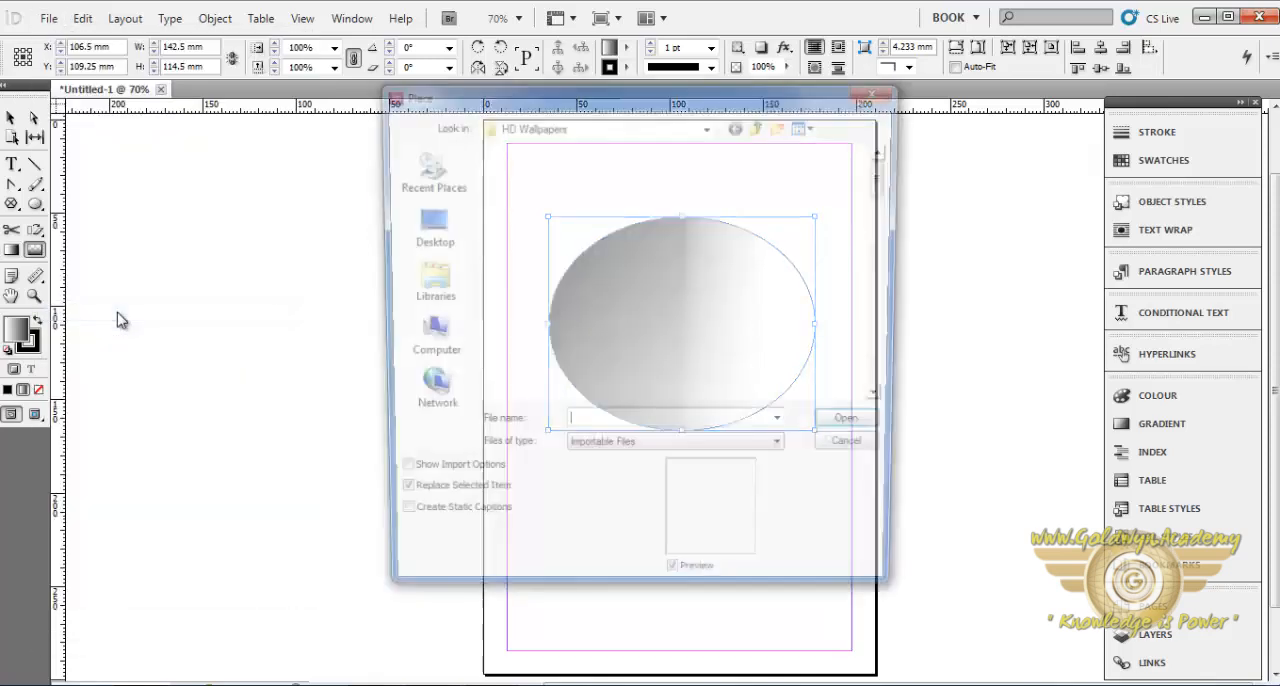
{"action": "left_click", "coordinate": [735, 344]}
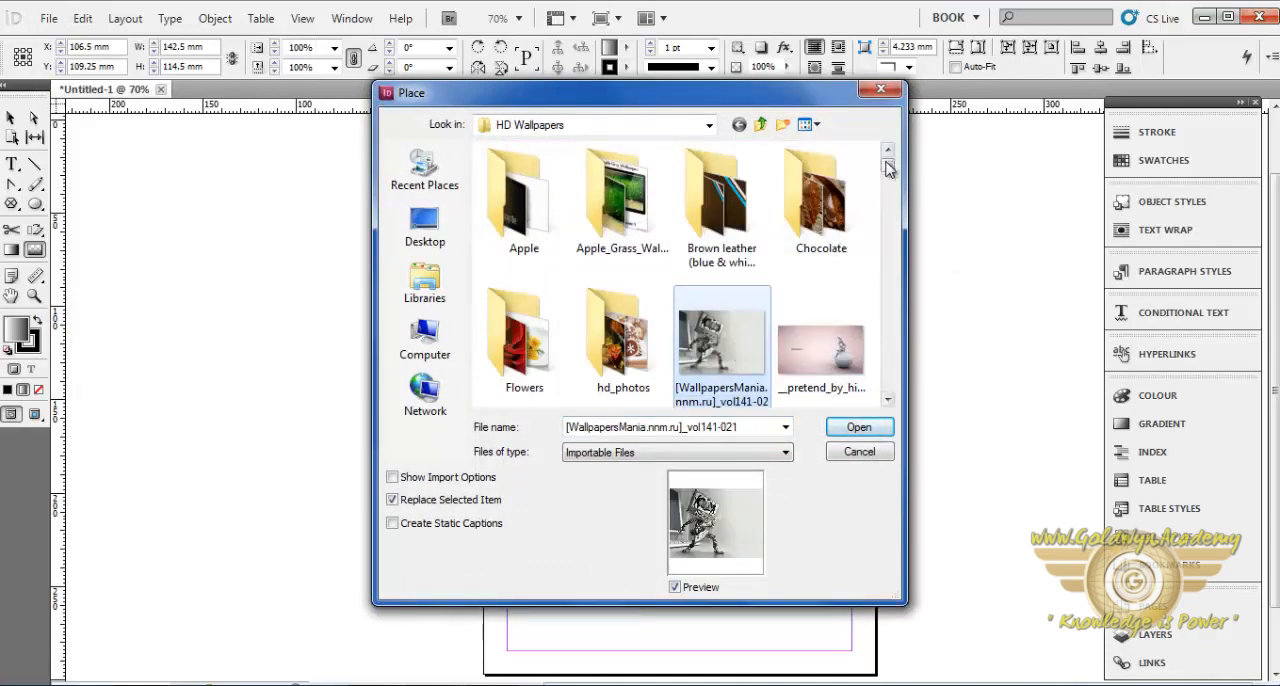
{"action": "left_click_drag", "start_coordinate": [888, 167], "coordinate": [889, 187]}
{"action": "double_click", "coordinate": [714, 278]}
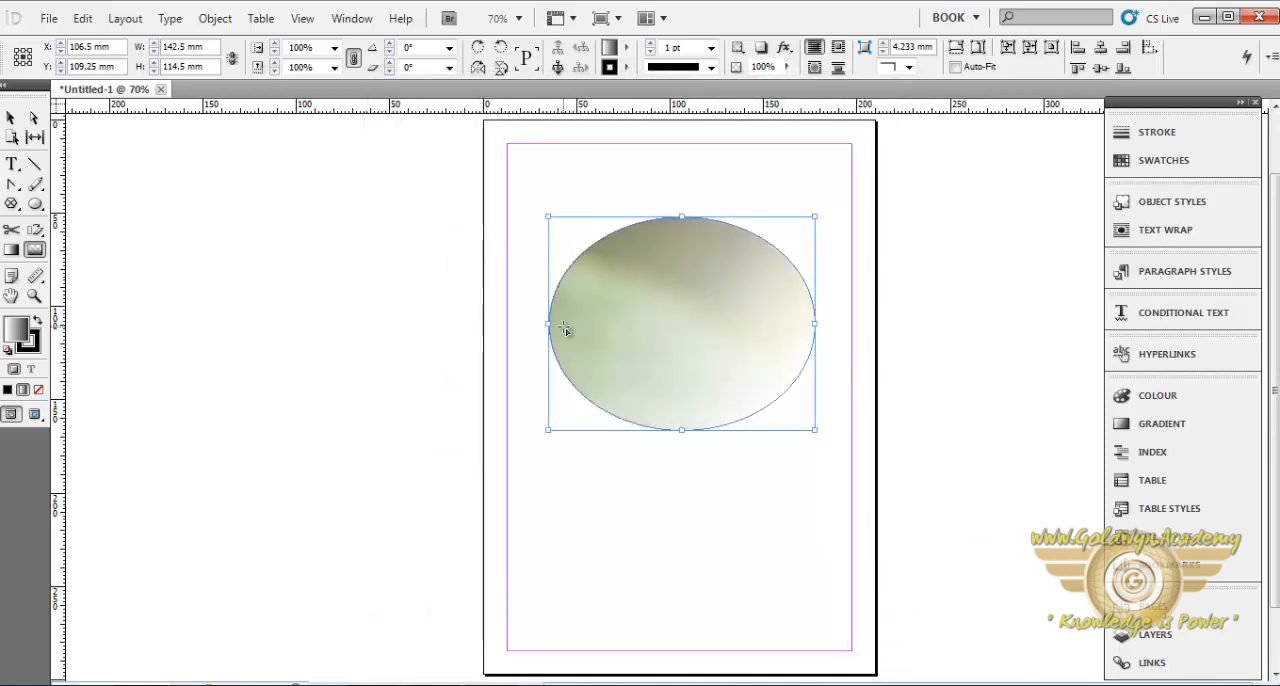
{"action": "left_click_drag", "start_coordinate": [566, 329], "coordinate": [510, 355]}
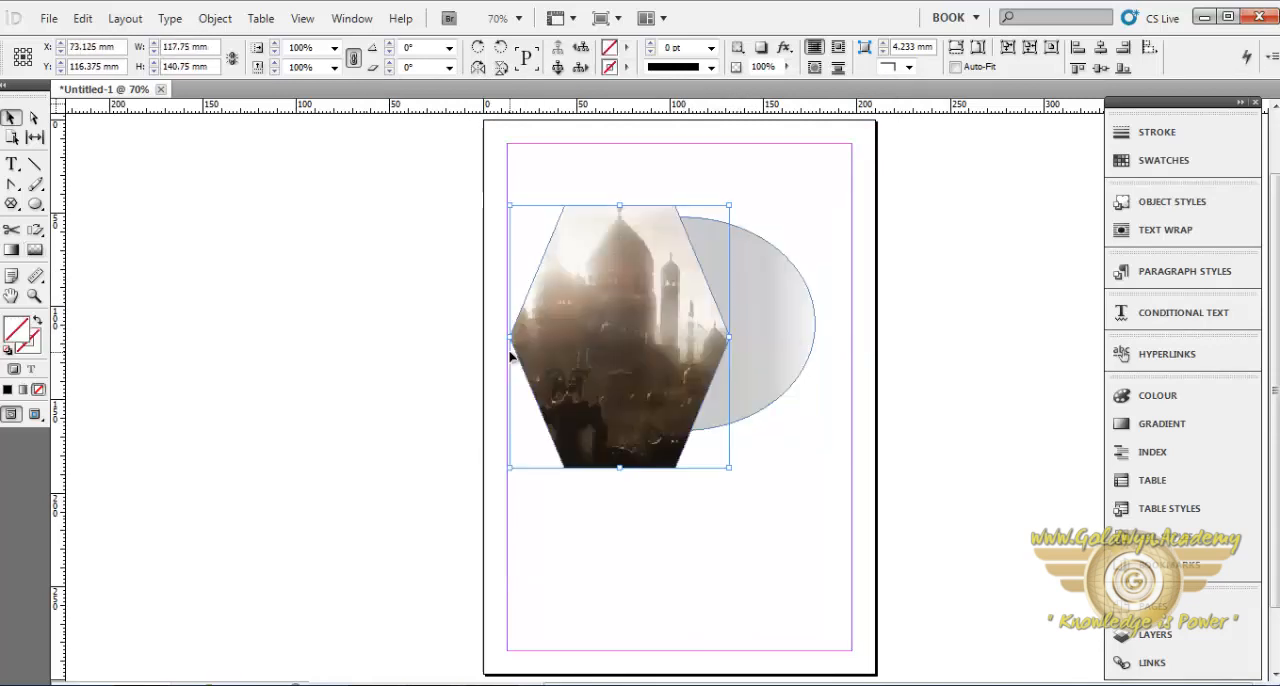
- Fade the hexagonal mosque photo with the Gradient Feather tool, trying a downward diagonal, a horizontal and a slightly rising direction
{"action": "left_click", "coordinate": [681, 549]}
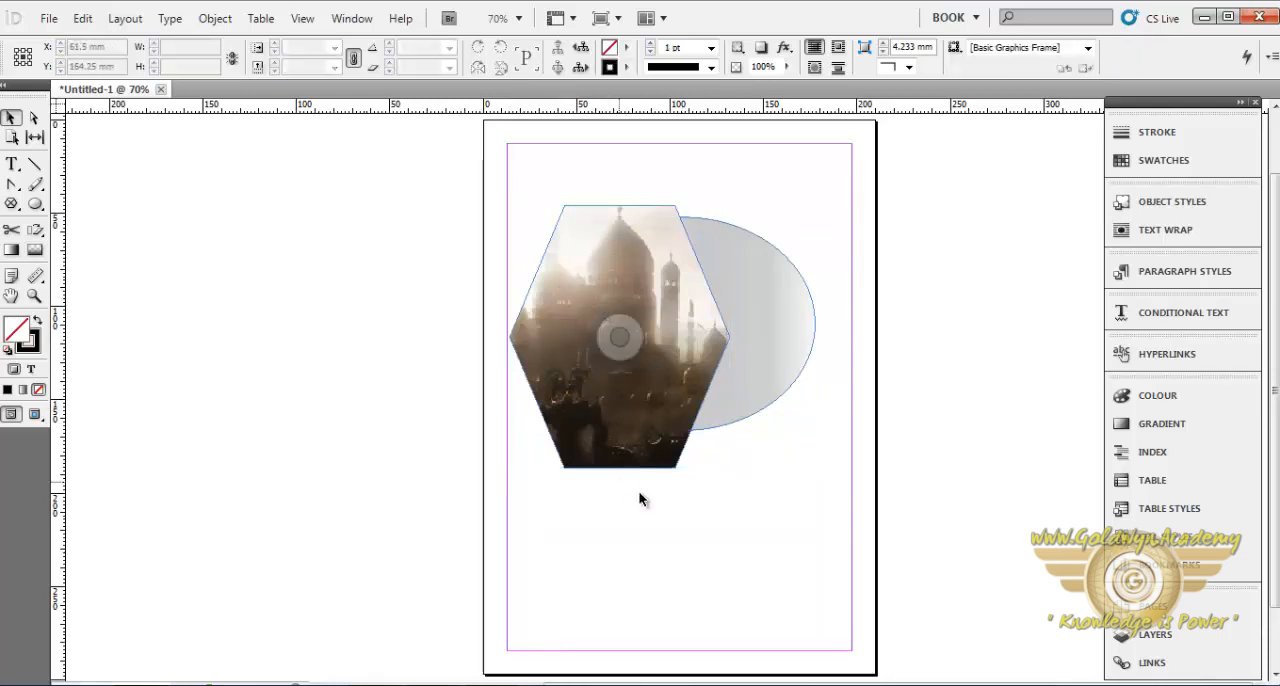
{"action": "left_click", "coordinate": [35, 250]}
{"action": "left_click", "coordinate": [560, 245]}
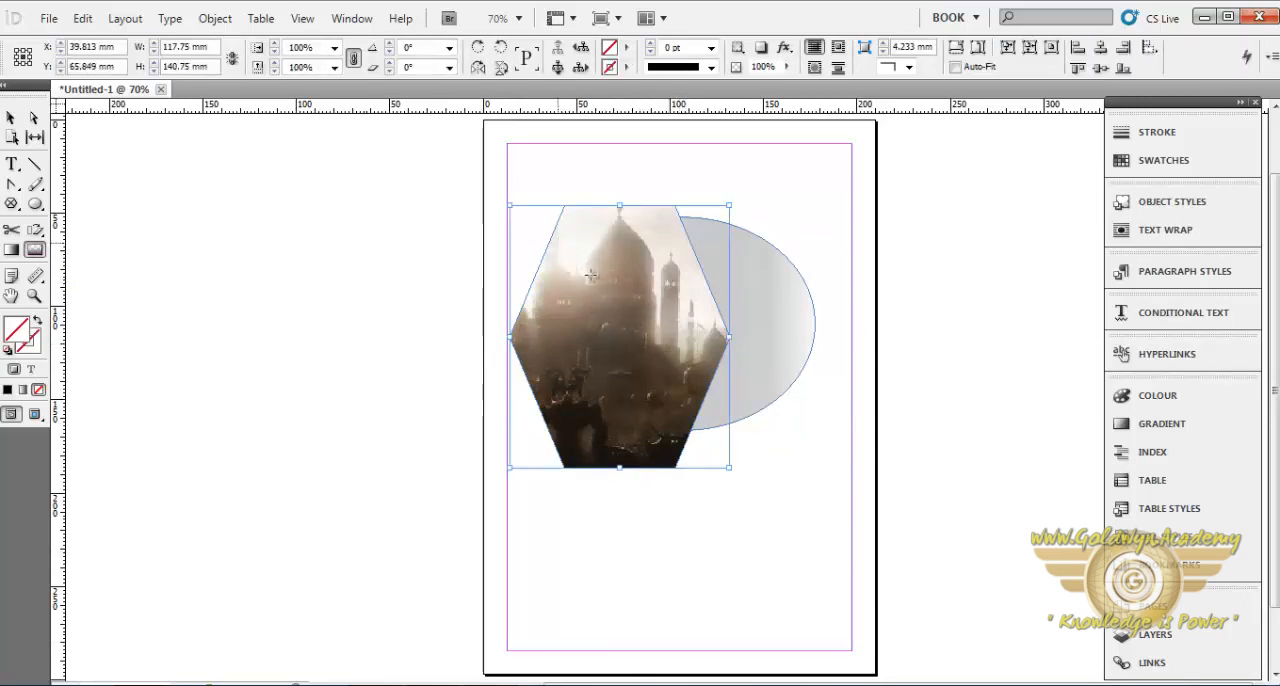
{"action": "left_click_drag", "start_coordinate": [558, 244], "coordinate": [735, 385]}
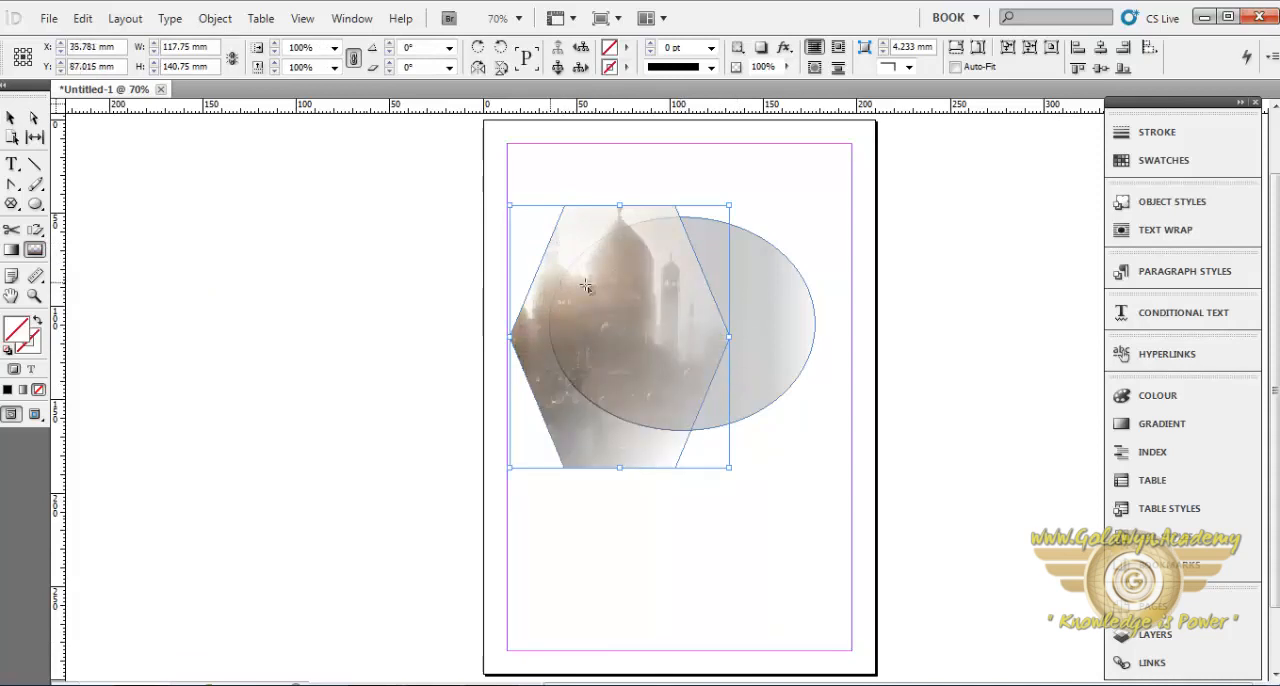
{"action": "left_click_drag", "start_coordinate": [556, 283], "coordinate": [789, 291]}
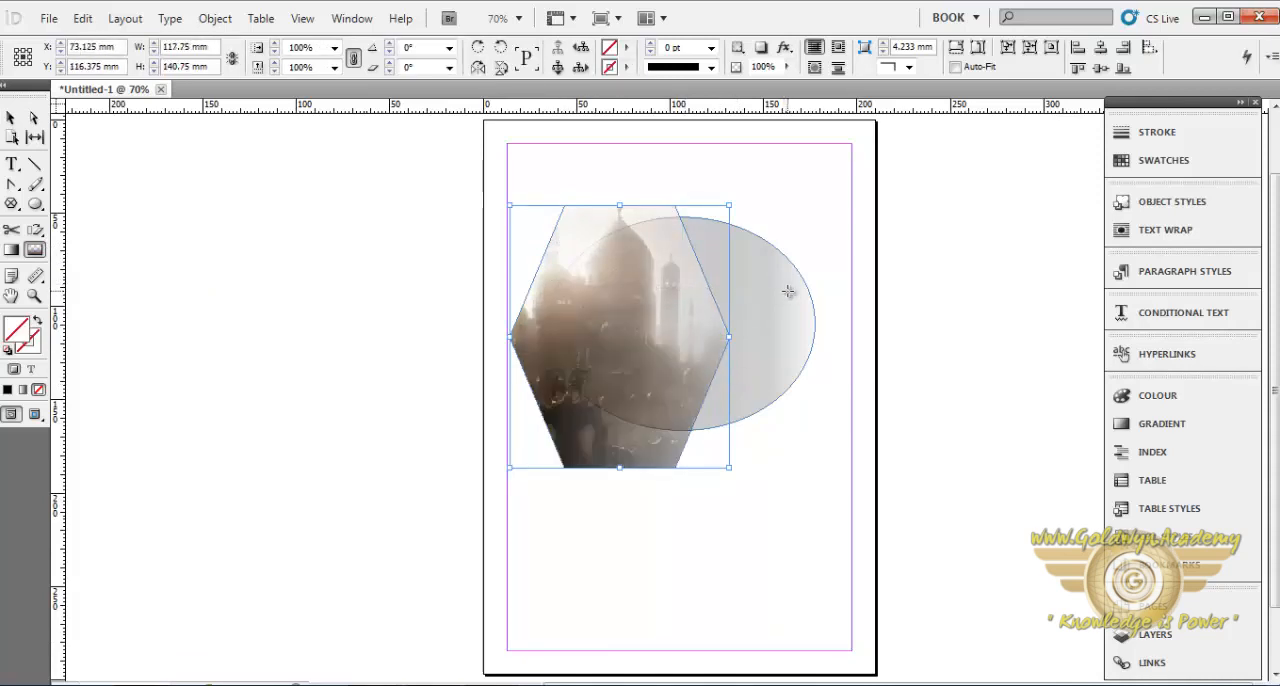
{"action": "left_click_drag", "start_coordinate": [514, 352], "coordinate": [795, 290]}
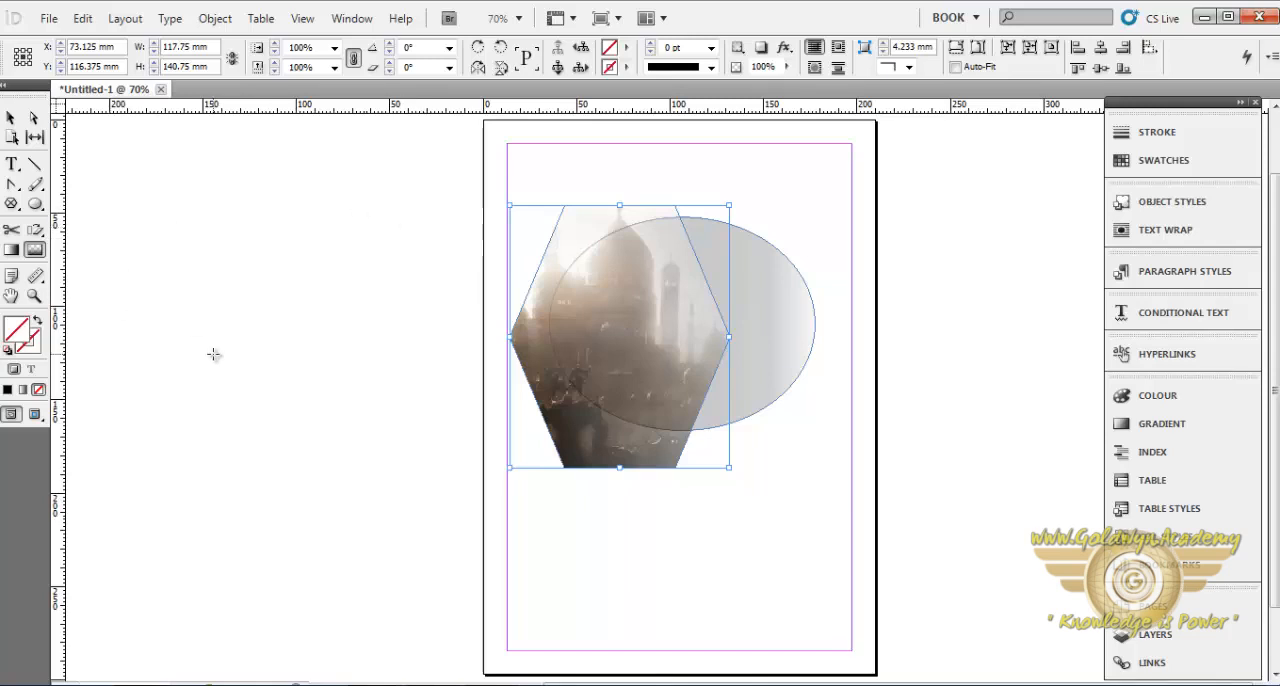
- Draw an ellipse about 126 × 68.75 mm and cut its path with Scissors at the top, bottom and left anchors, reshaping the right half
{"action": "left_click", "coordinate": [12, 236]}
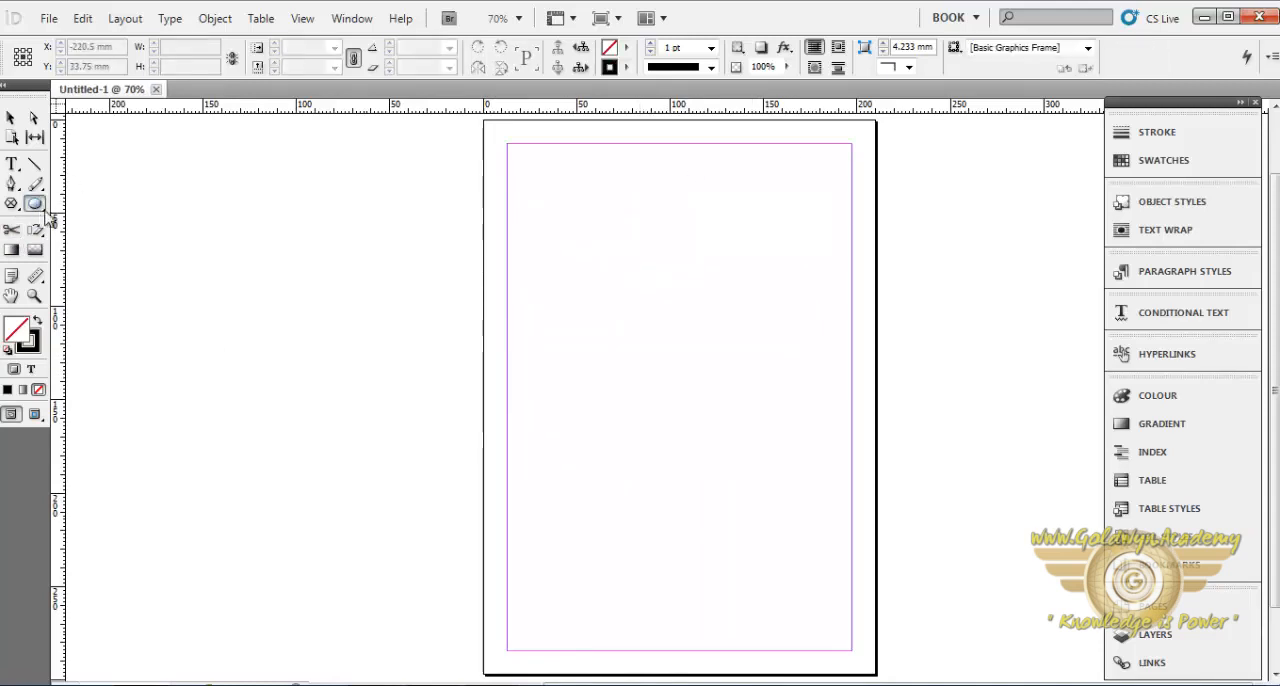
{"action": "left_click_drag", "start_coordinate": [533, 264], "coordinate": [769, 392]}
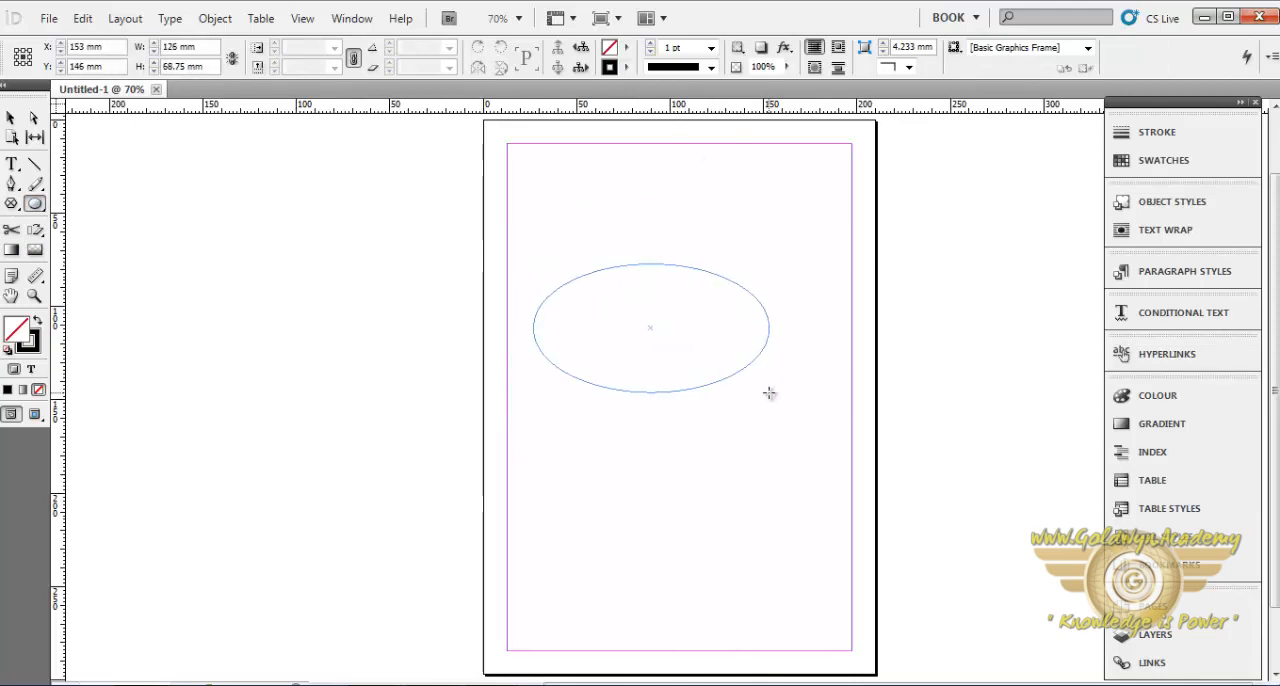
{"action": "left_click", "coordinate": [11, 229]}
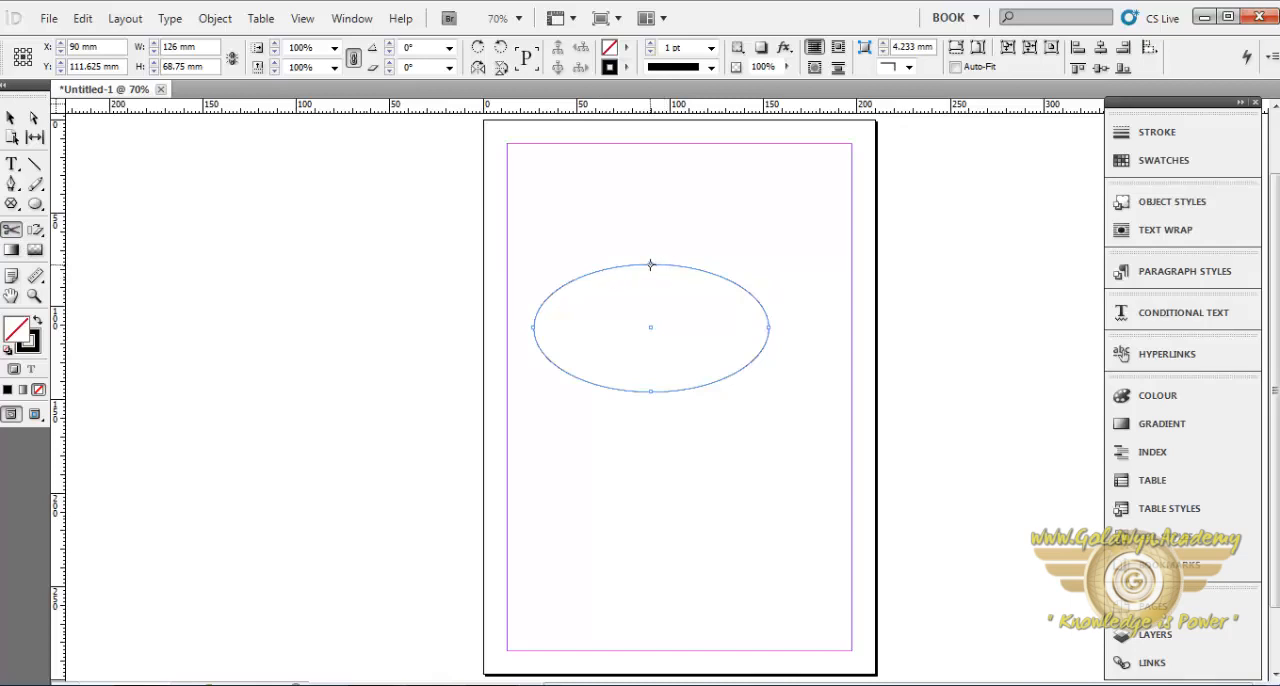
{"action": "left_click_drag", "start_coordinate": [650, 264], "coordinate": [790, 340]}
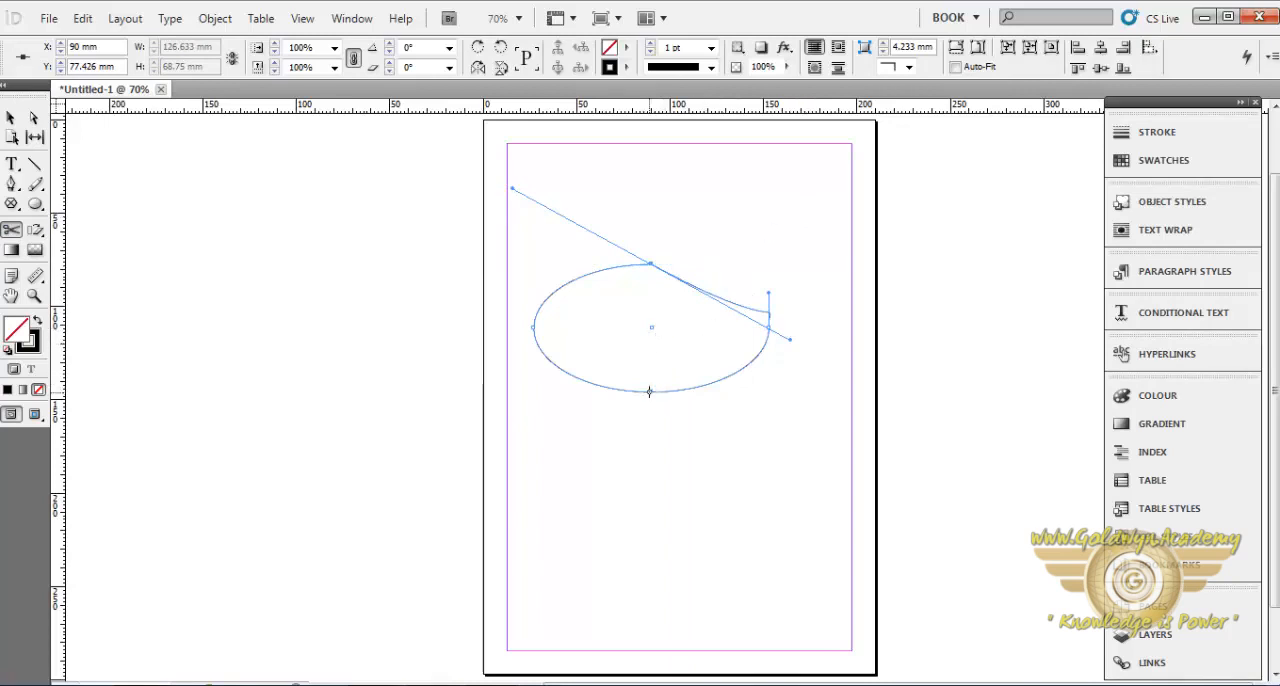
{"action": "left_click_drag", "start_coordinate": [649, 393], "coordinate": [777, 297]}
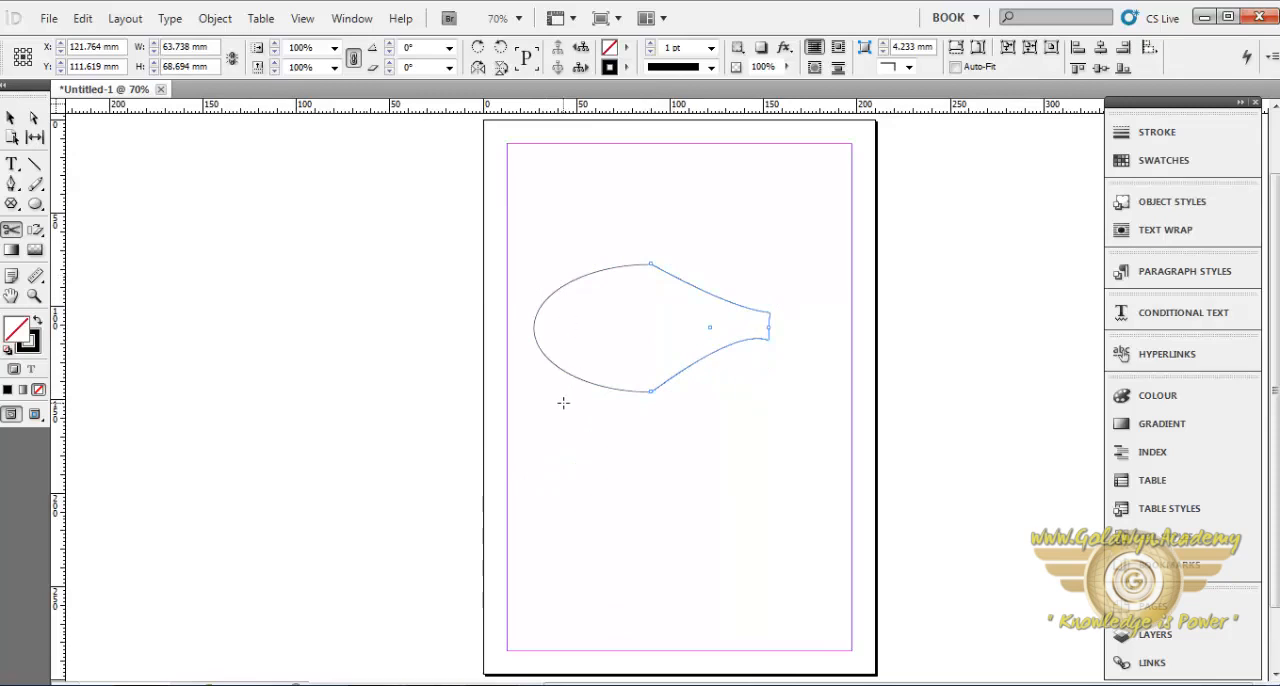
{"action": "left_click", "coordinate": [535, 332]}
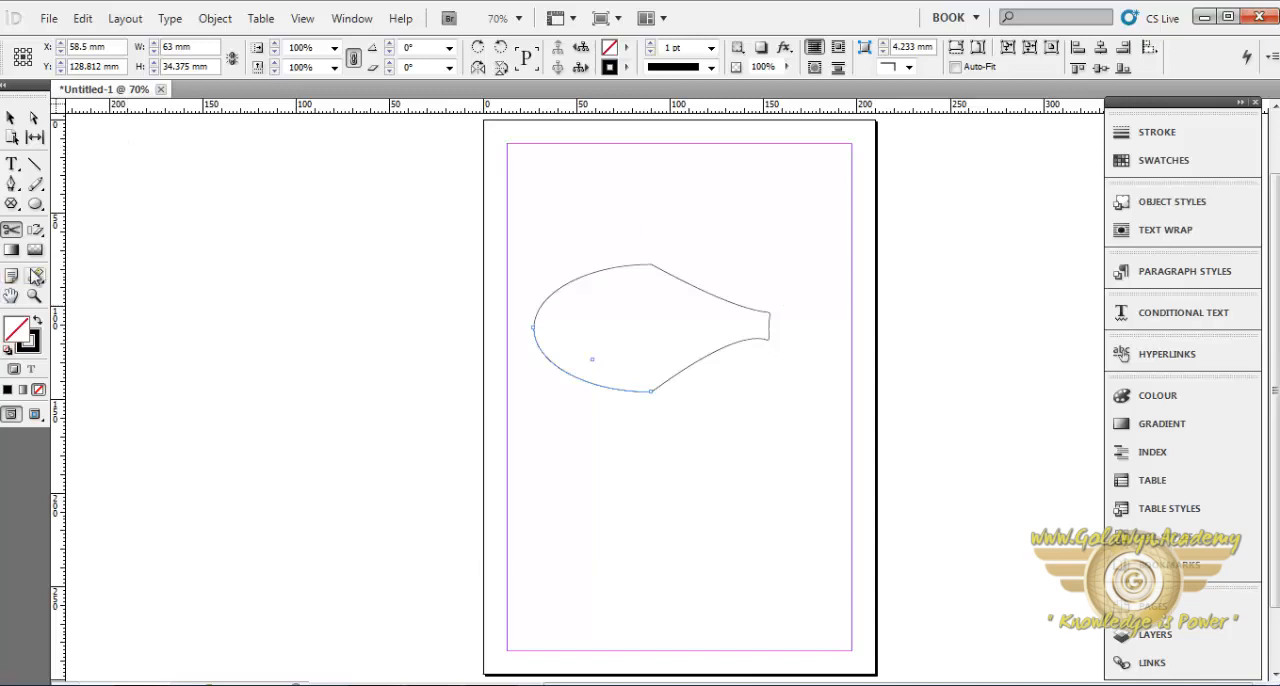
- Pan the page in several directions with the Hand tool and bring it back to about its starting position
{"action": "left_click", "coordinate": [11, 296]}
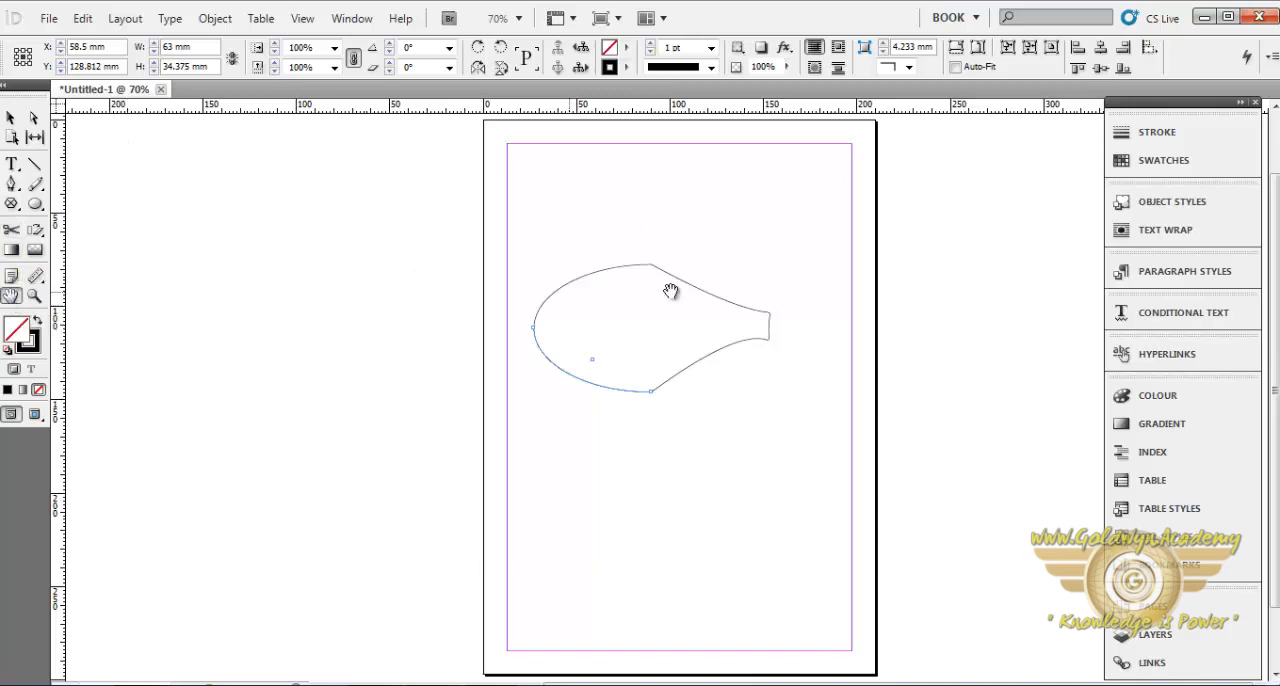
{"action": "left_click_drag", "start_coordinate": [580, 263], "coordinate": [668, 281]}
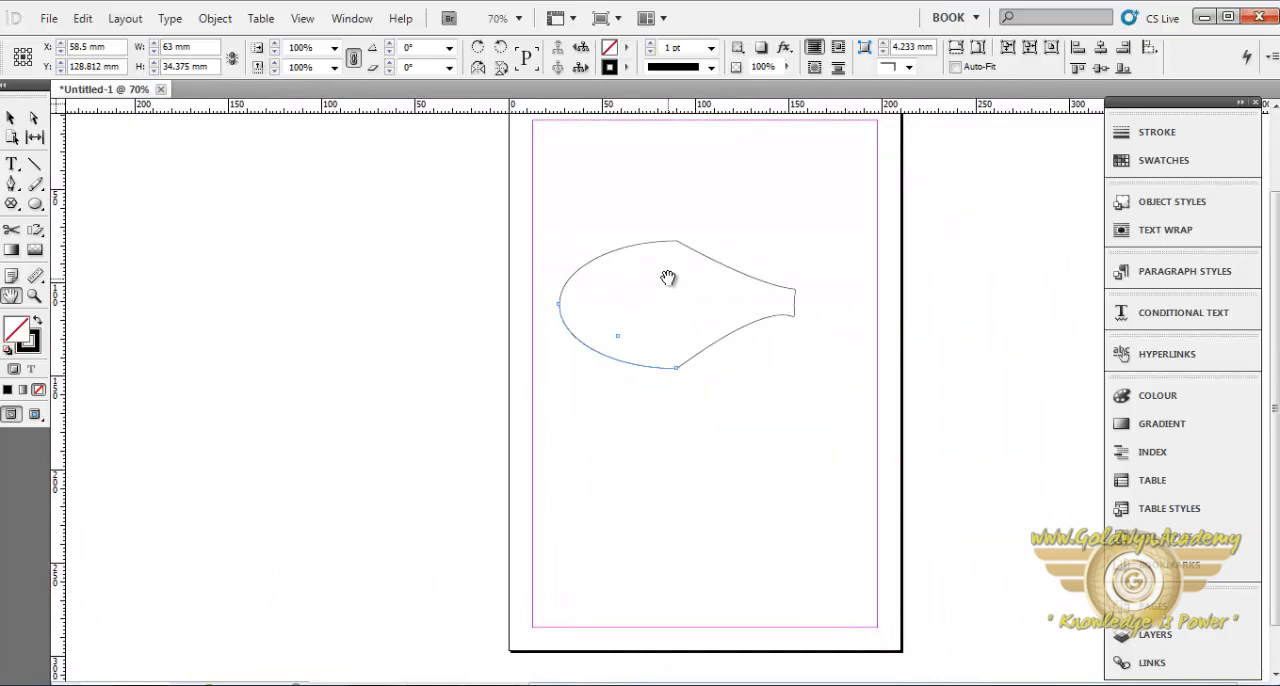
{"action": "left_click_drag", "start_coordinate": [668, 277], "coordinate": [663, 380]}
{"action": "left_click_drag", "start_coordinate": [466, 400], "coordinate": [559, 391]}
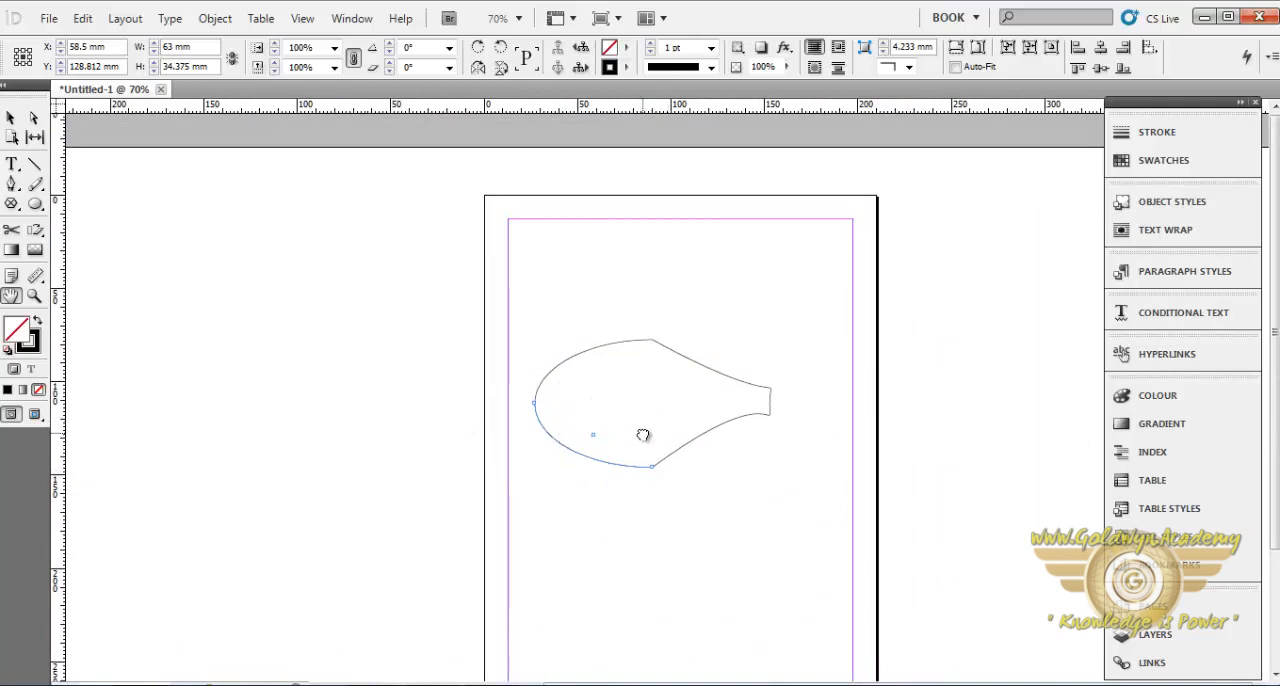
{"action": "left_click_drag", "start_coordinate": [643, 434], "coordinate": [629, 359]}
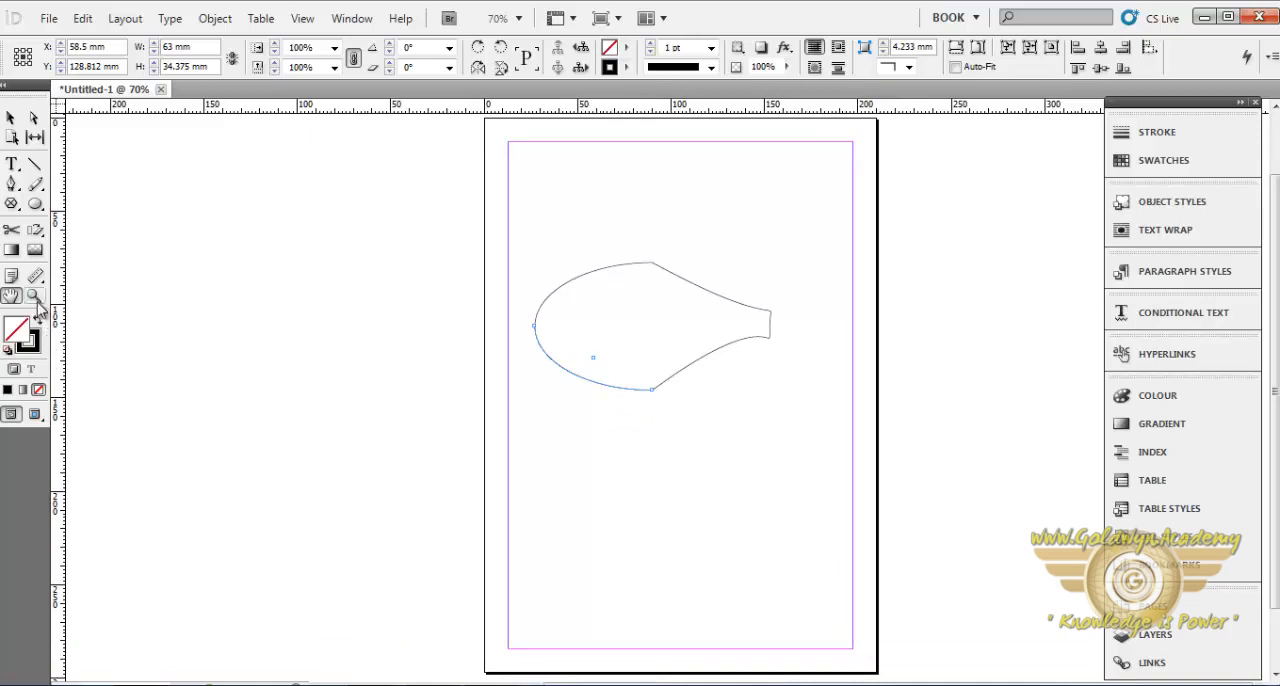
- Zoom the document out to 12.5% and back in to 75%
{"action": "key", "text": "ctrl+minus"}
{"action": "key", "text": "ctrl+minus"}
{"action": "key", "text": "ctrl+minus"}
{"action": "key", "text": "ctrl+minus"}
{"action": "key", "text": "ctrl+minus"}
{"action": "key", "text": "ctrl+minus"}
{"action": "key", "text": "ctrl+minus"}
{"action": "key", "text": "ctrl+minus"}
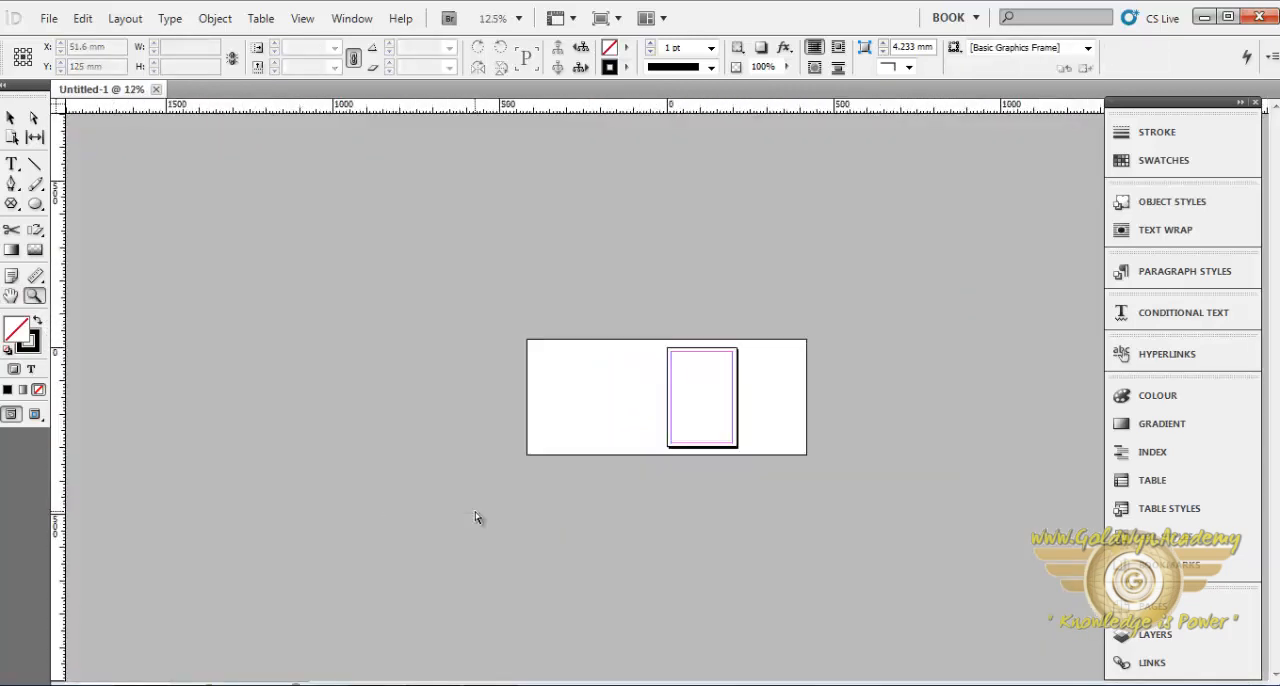
{"action": "key", "text": "ctrl+equal"}
{"action": "key", "text": "ctrl+equal"}
{"action": "key", "text": "ctrl+equal"}
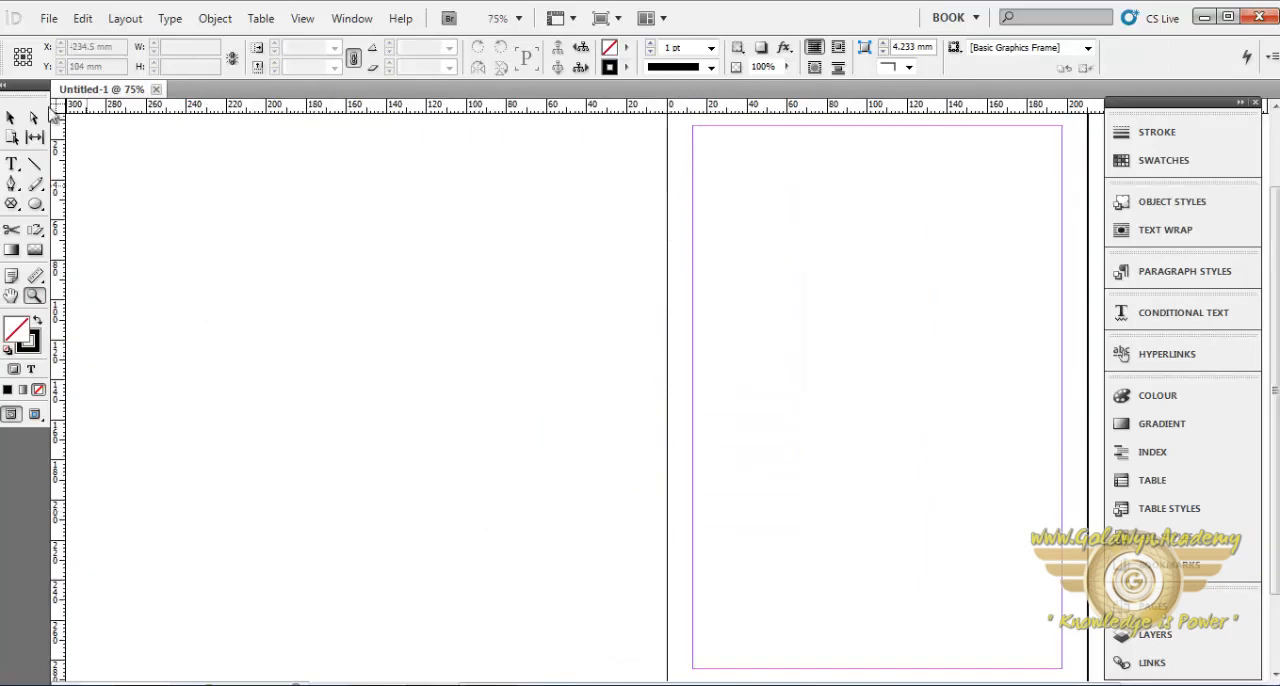
- Place the red_rose_5 photo from the Flowers folder at full size, with its top-left corner near the middle of the page
{"action": "left_click", "coordinate": [48, 19]}
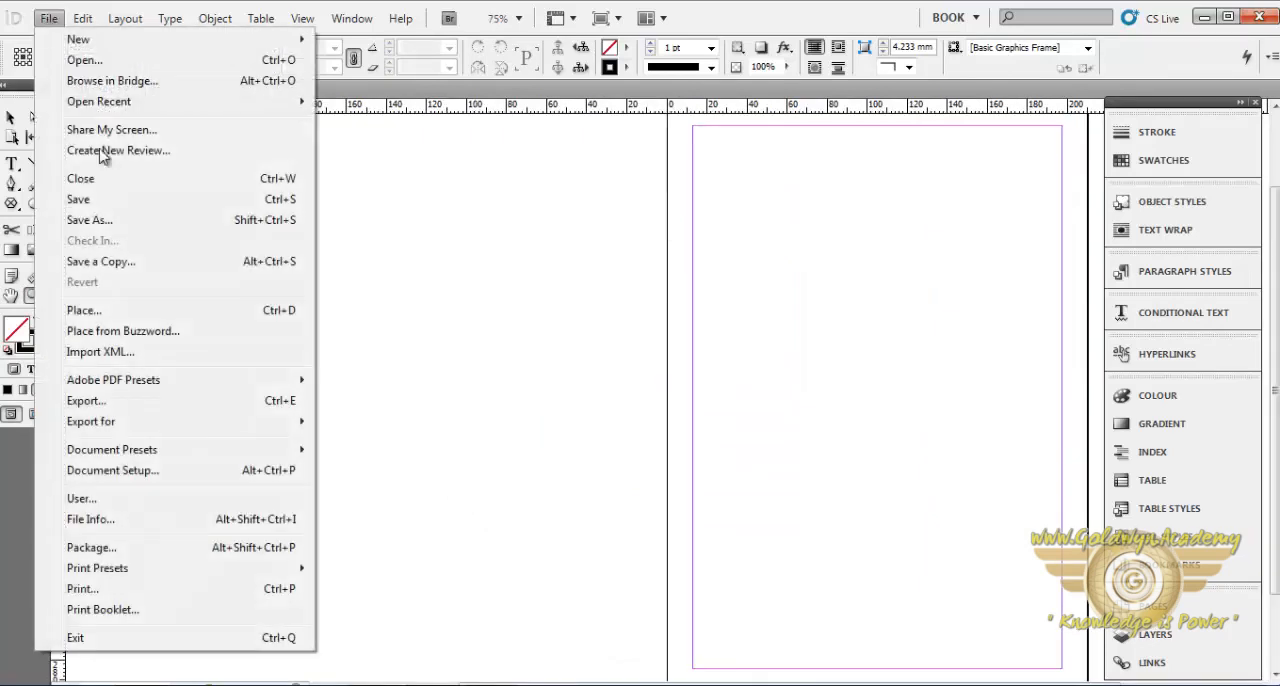
{"action": "left_click", "coordinate": [80, 310]}
{"action": "left_click", "coordinate": [620, 340]}
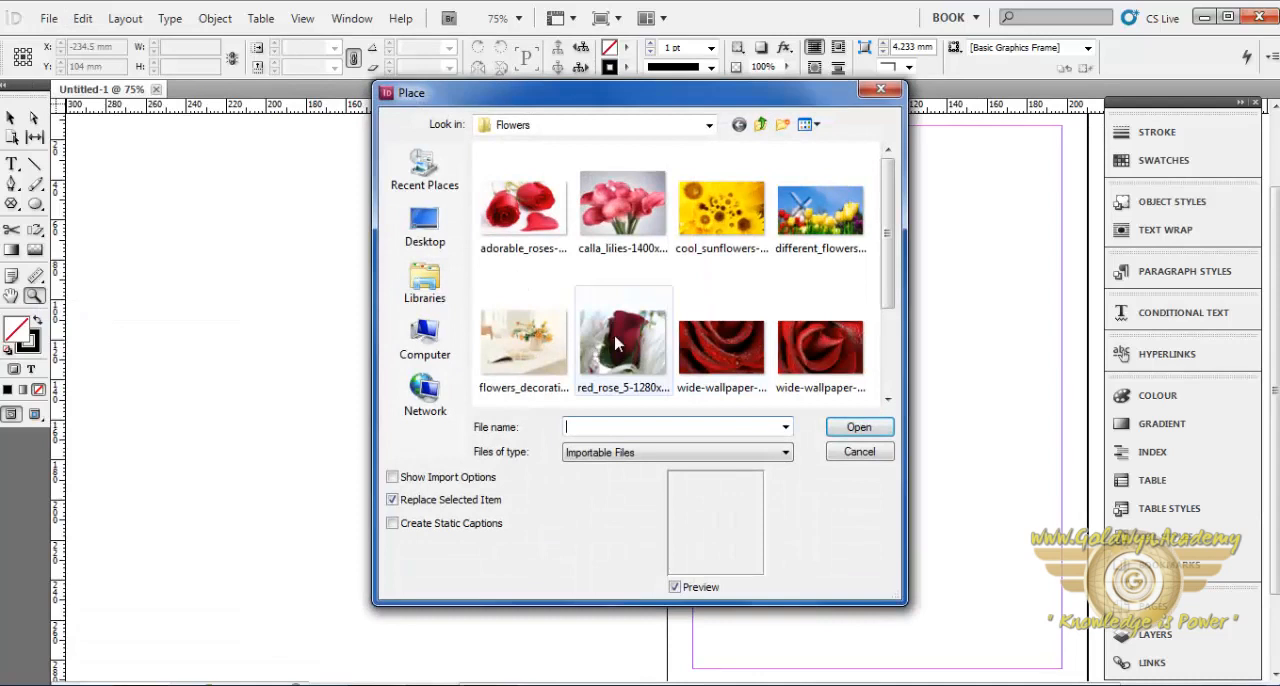
{"action": "double_click", "coordinate": [614, 336]}
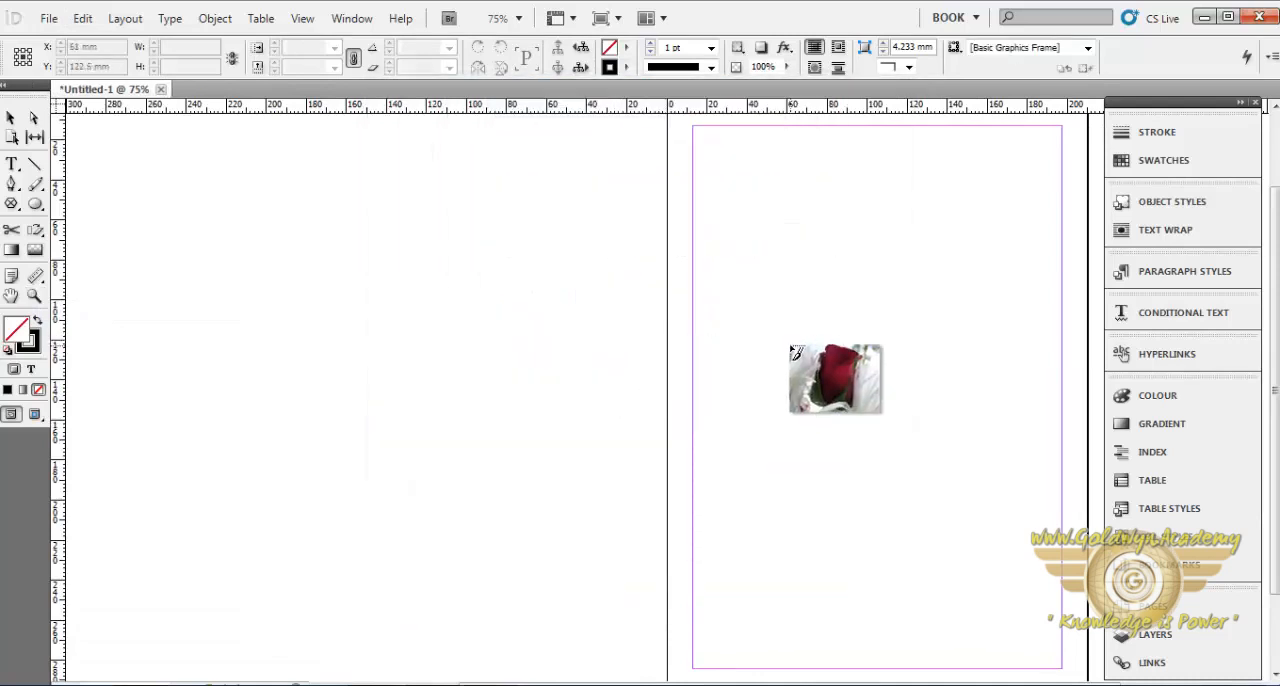
{"action": "left_click", "coordinate": [801, 306]}
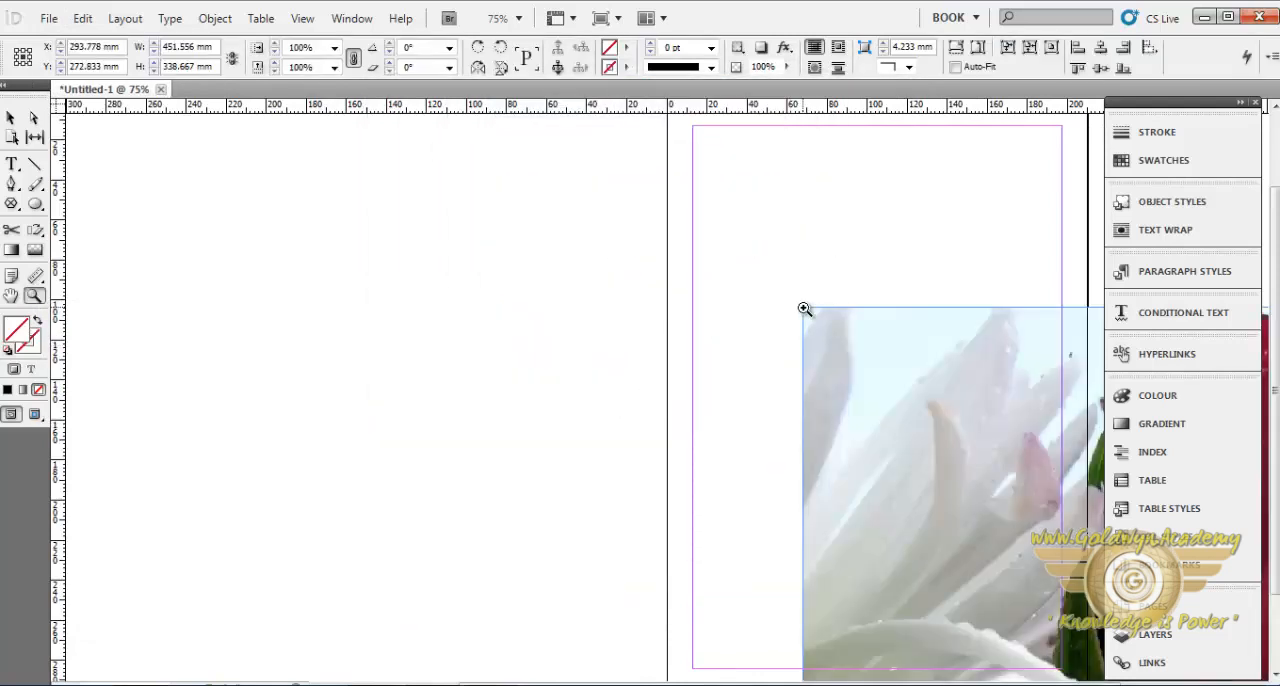
- Resize the rose photo's frame from its top edge and top-left corner to about 545.6 × 382.7 mm, and shift the photo inside it
{"action": "left_click", "coordinate": [896, 368]}
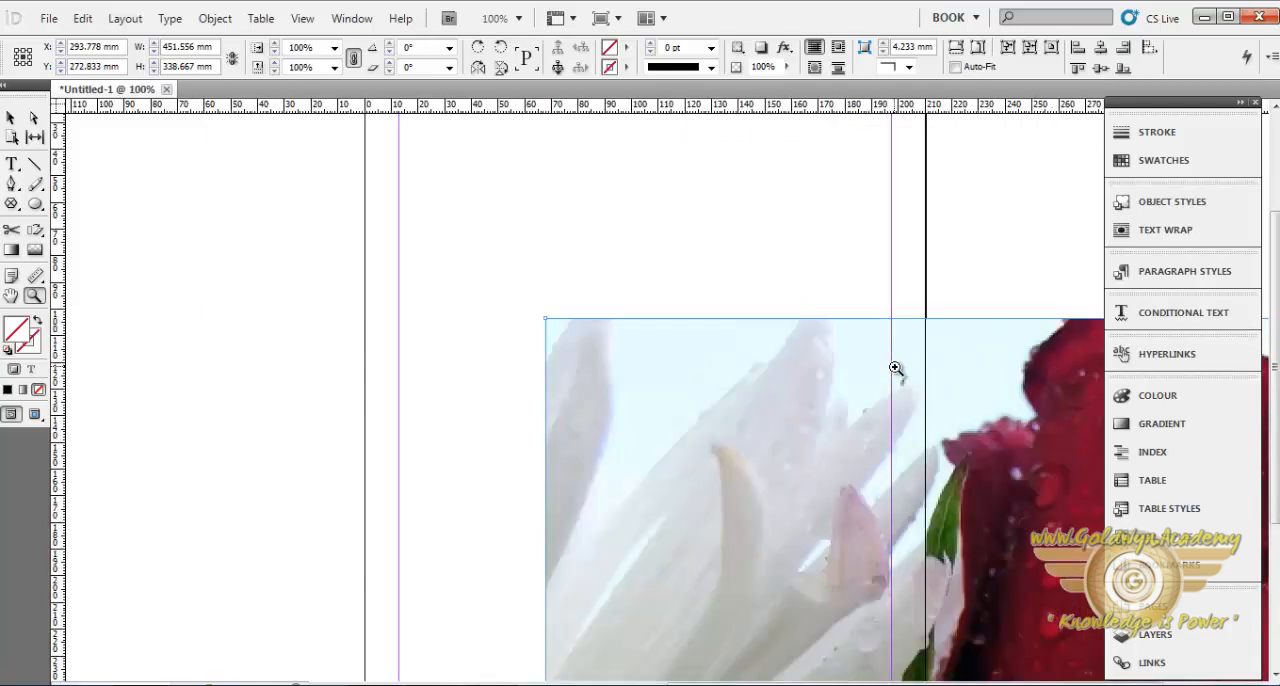
{"action": "left_click", "coordinate": [842, 407]}
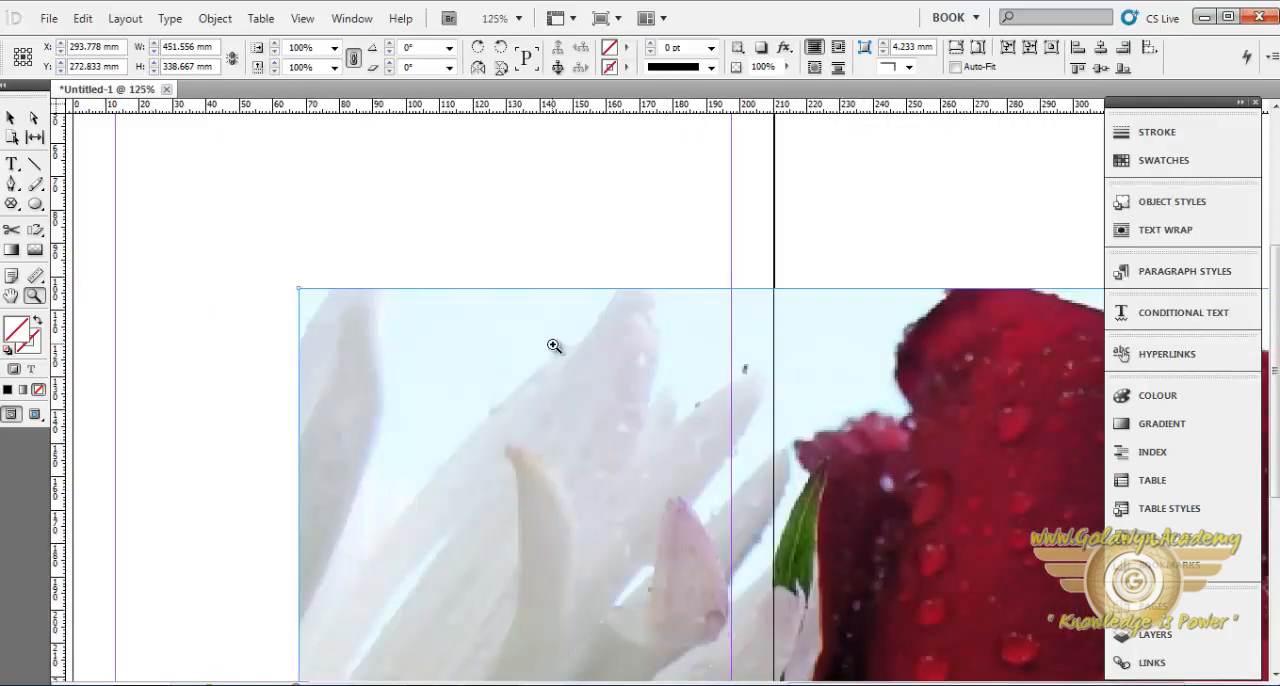
{"action": "left_click", "coordinate": [10, 118]}
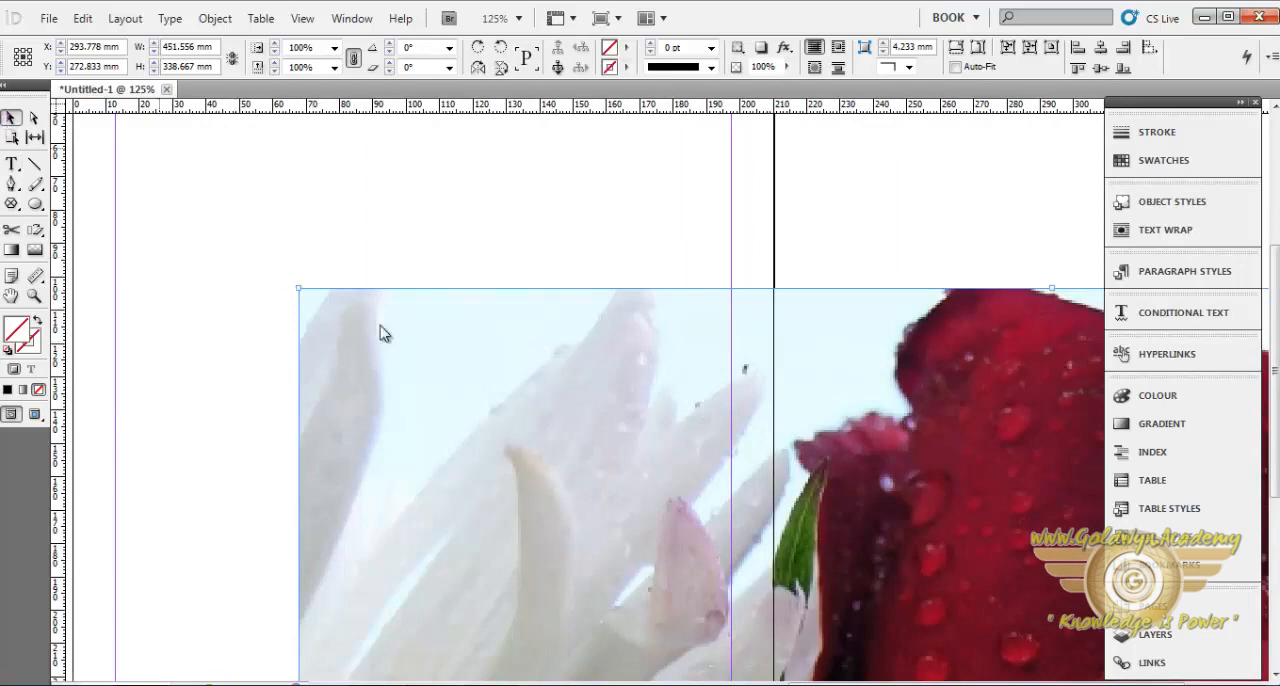
{"action": "left_click_drag", "start_coordinate": [299, 289], "coordinate": [141, 149]}
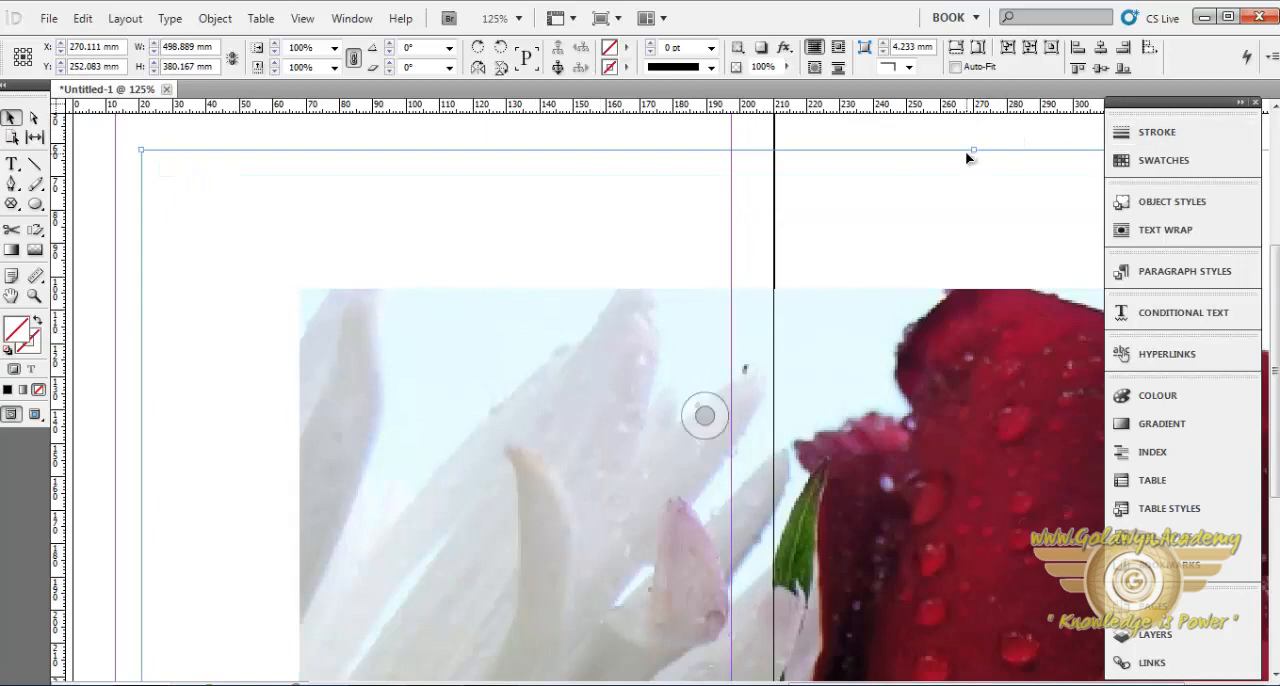
{"action": "left_click_drag", "start_coordinate": [974, 153], "coordinate": [806, 424]}
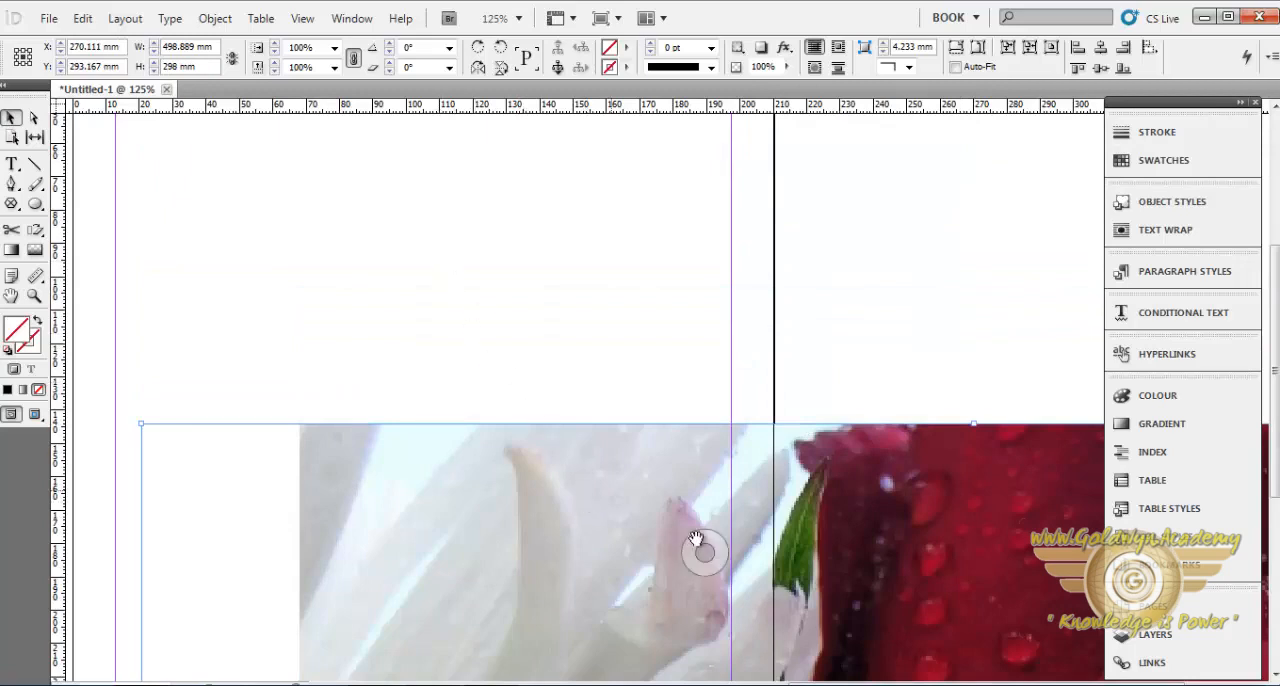
{"action": "left_click_drag", "start_coordinate": [706, 562], "coordinate": [351, 483]}
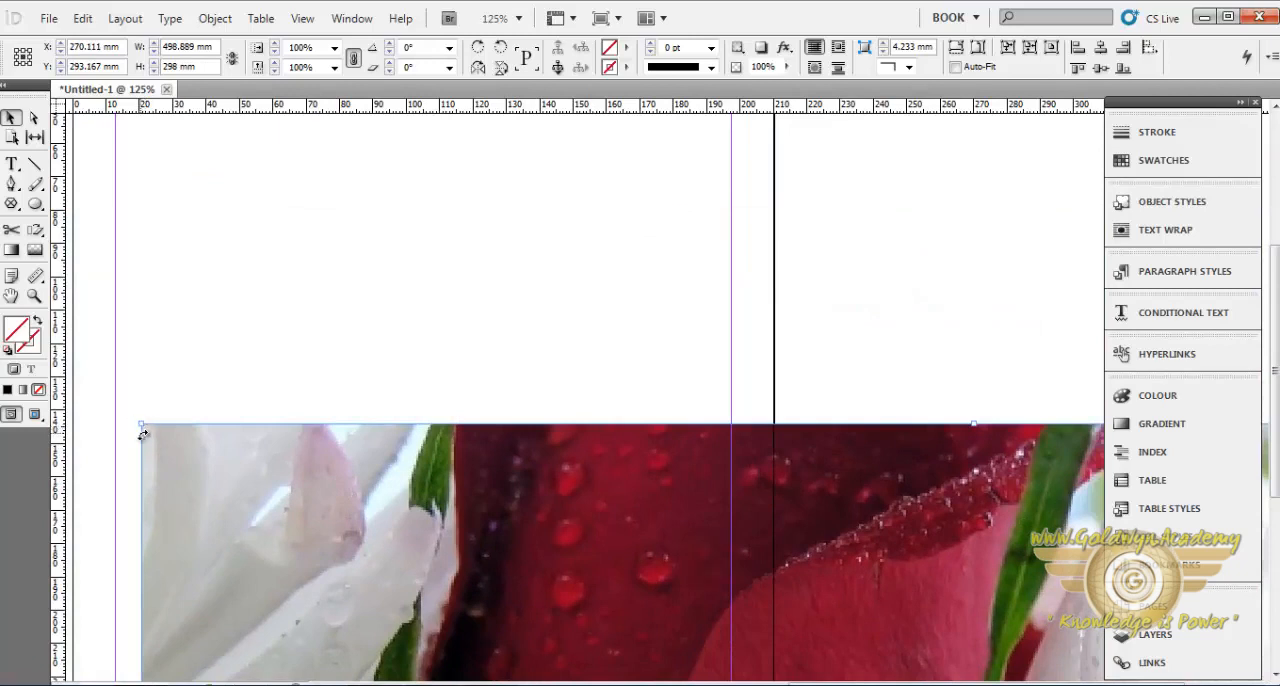
{"action": "left_click_drag", "start_coordinate": [140, 426], "coordinate": [54, 146]}
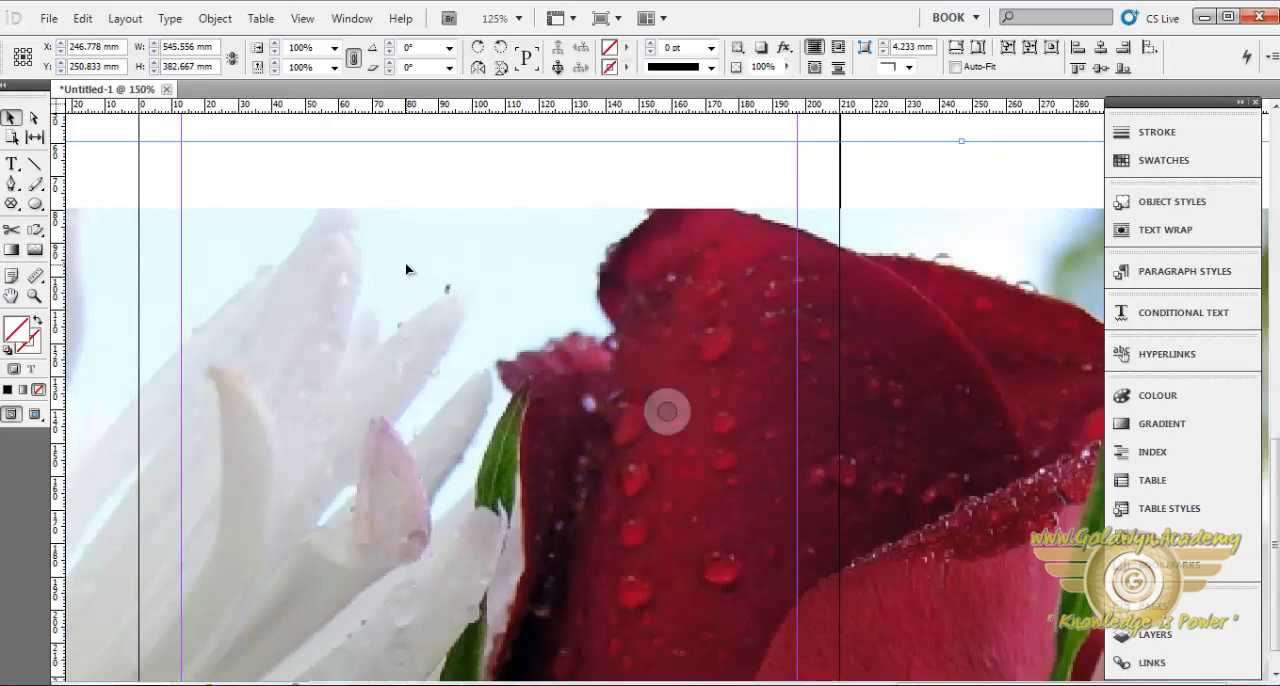
- Undo the rose photo's frame edits and placement to leave the page blank
{"action": "key", "text": "ctrl+equal"}
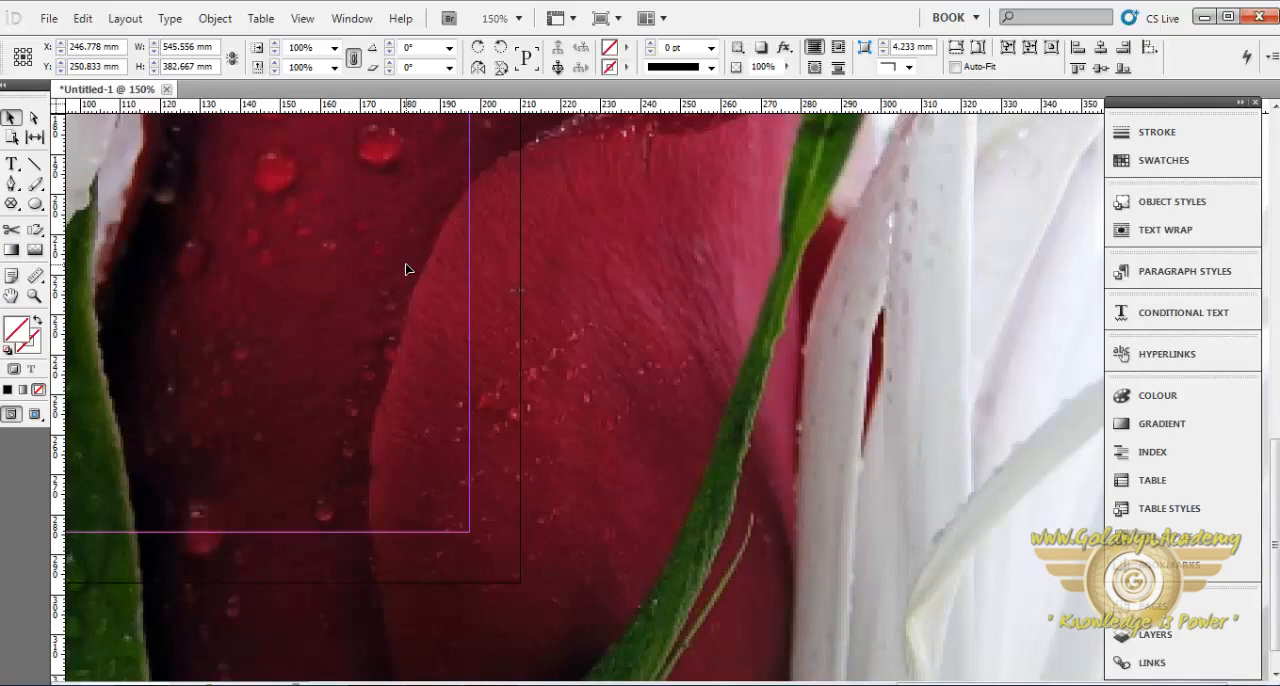
{"action": "key", "text": "ctrl+z"}
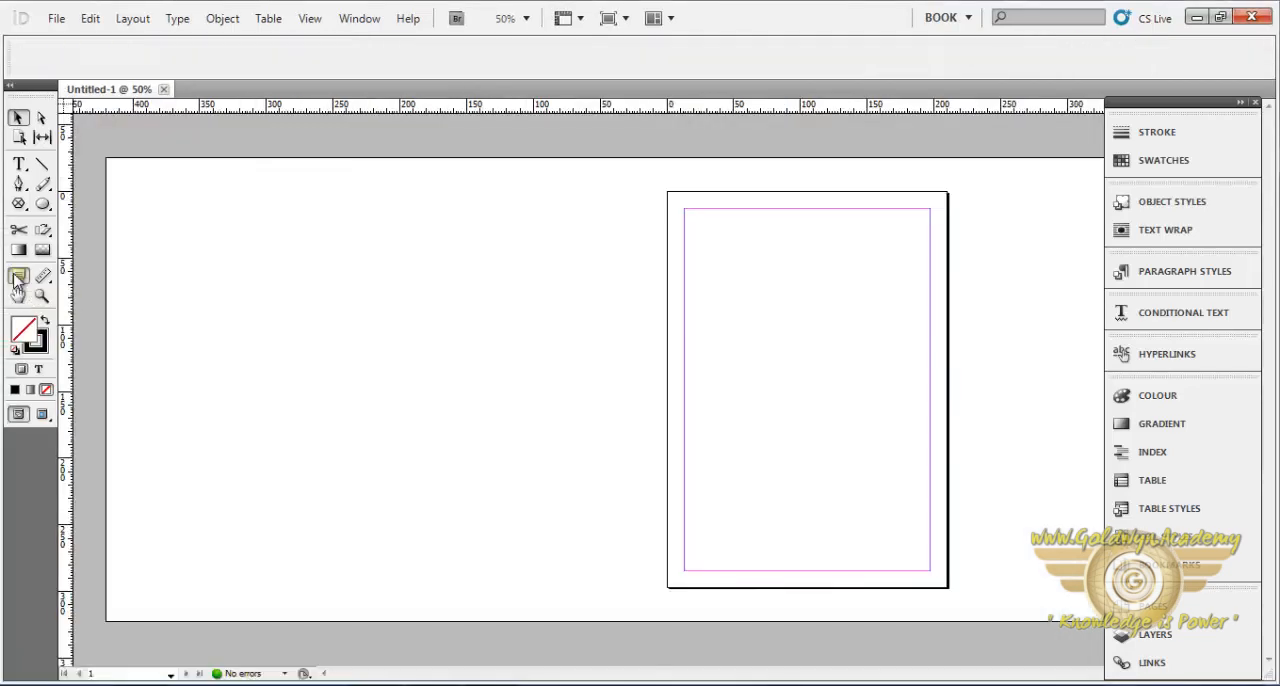
- Draw a text frame in the upper middle of the page and enter "hello friends" at 30 pt
{"action": "left_click", "coordinate": [22, 163]}
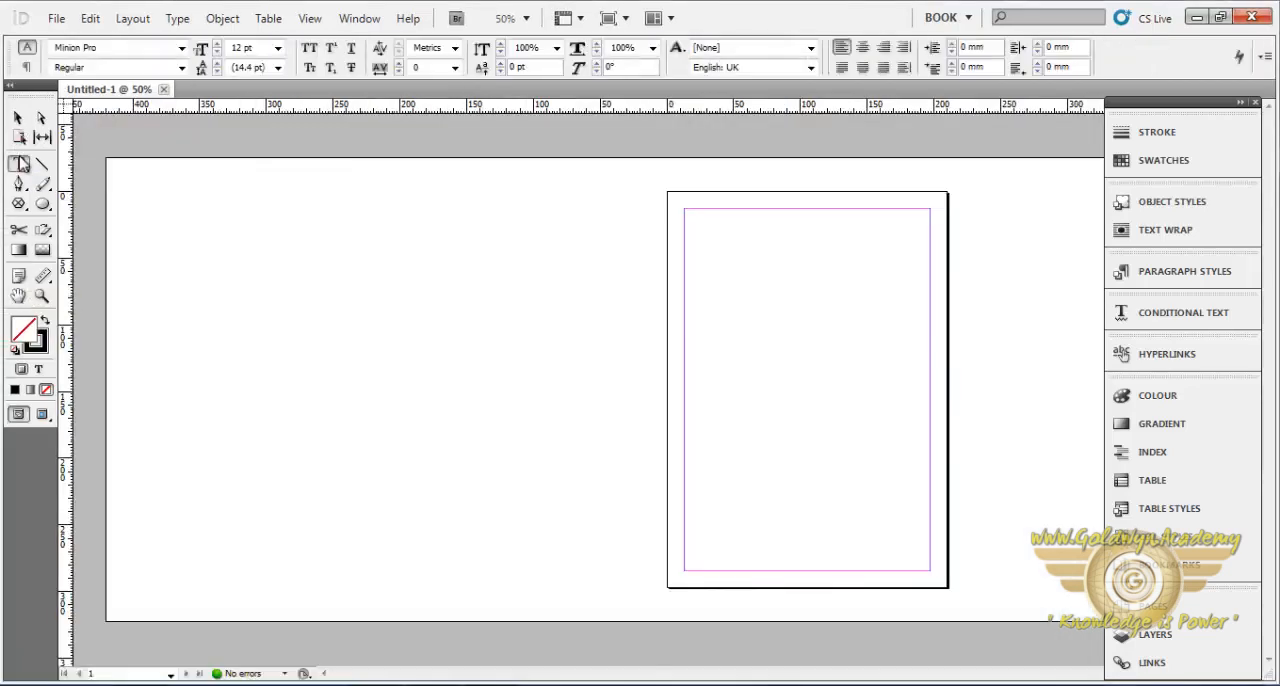
{"action": "left_click_drag", "start_coordinate": [748, 272], "coordinate": [910, 426]}
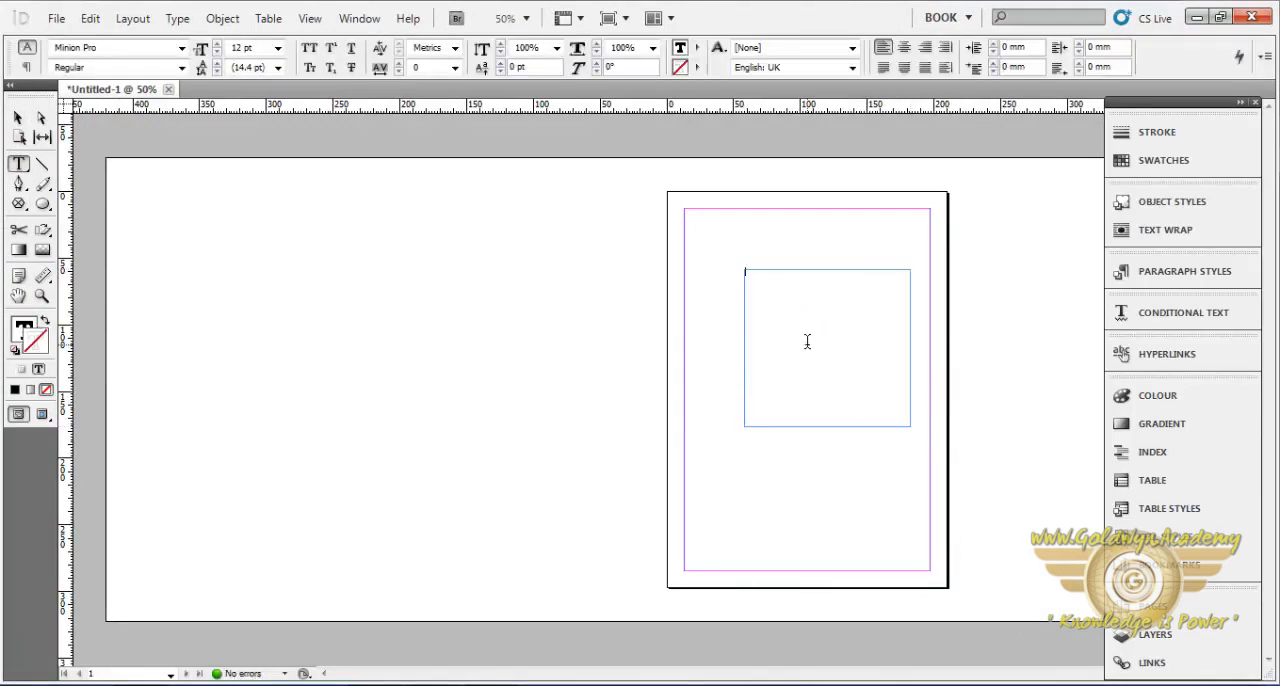
{"action": "left_click", "coordinate": [278, 48]}
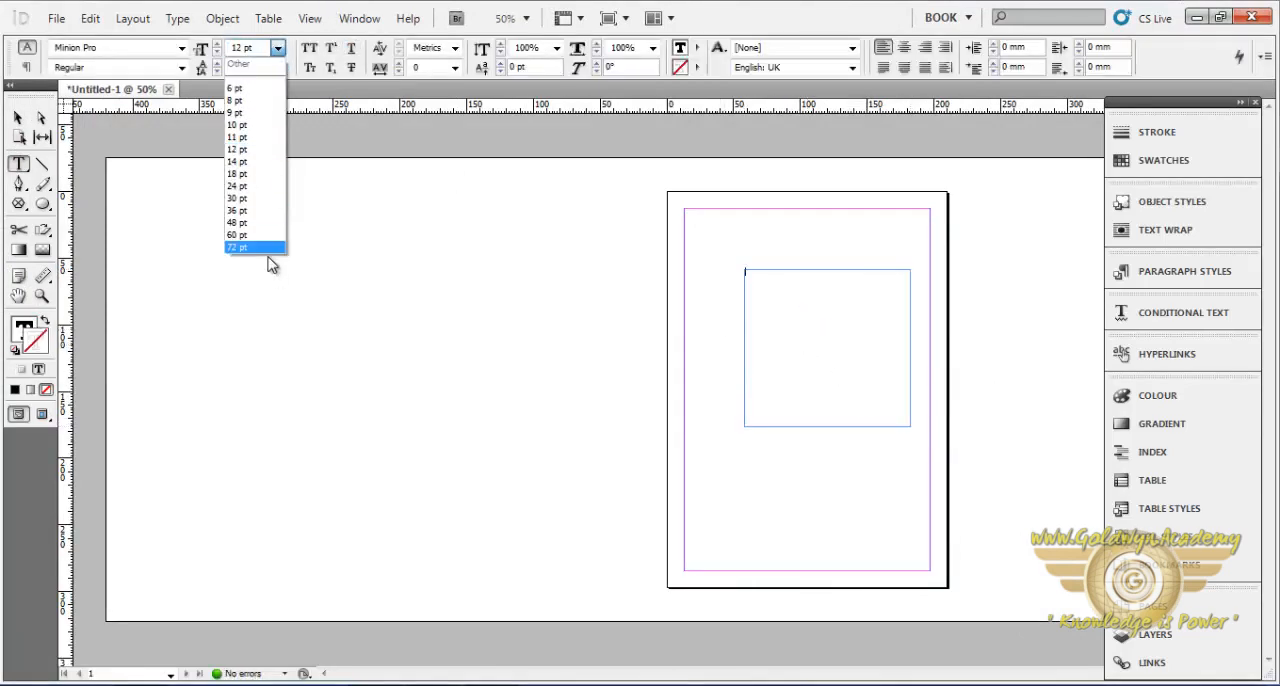
{"action": "left_click", "coordinate": [240, 198]}
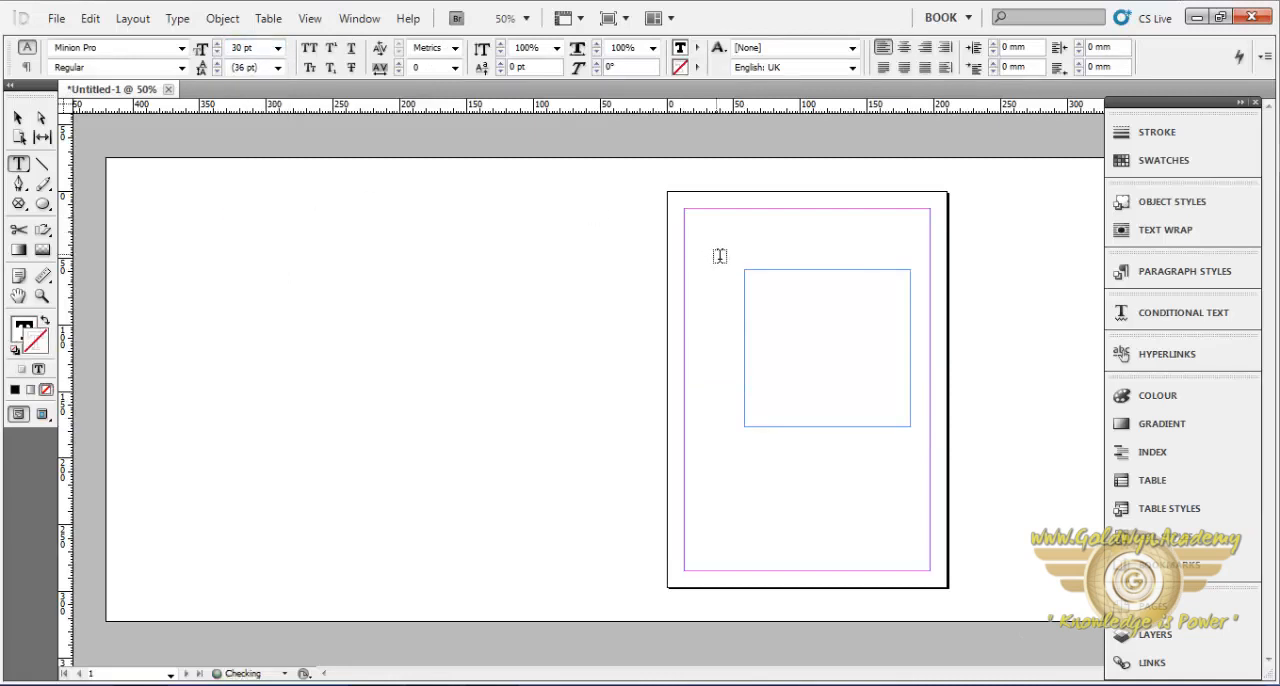
{"action": "type", "text": "hi"}
{"action": "type", "text": "ello f"}
{"action": "type", "text": "riends"}
- Attach a note reading "this is my comment" after the text "hello friends" with the Note tool
{"action": "left_click", "coordinate": [17, 279]}
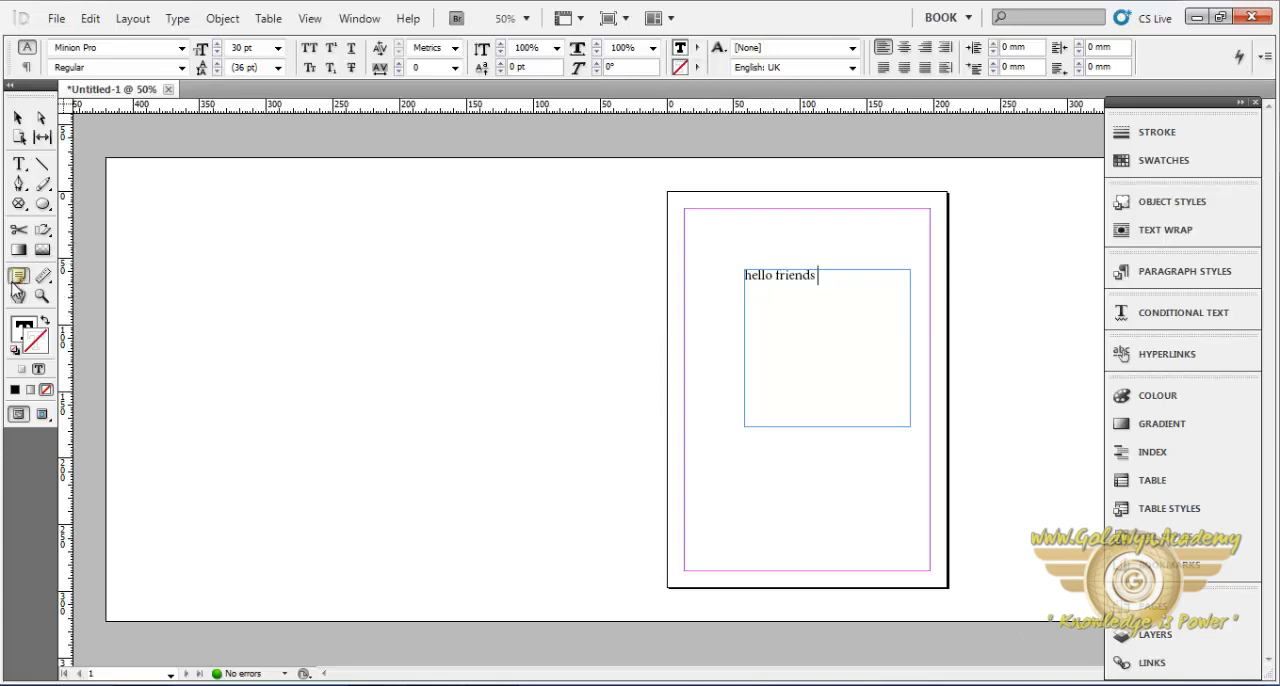
{"action": "left_click", "coordinate": [802, 313]}
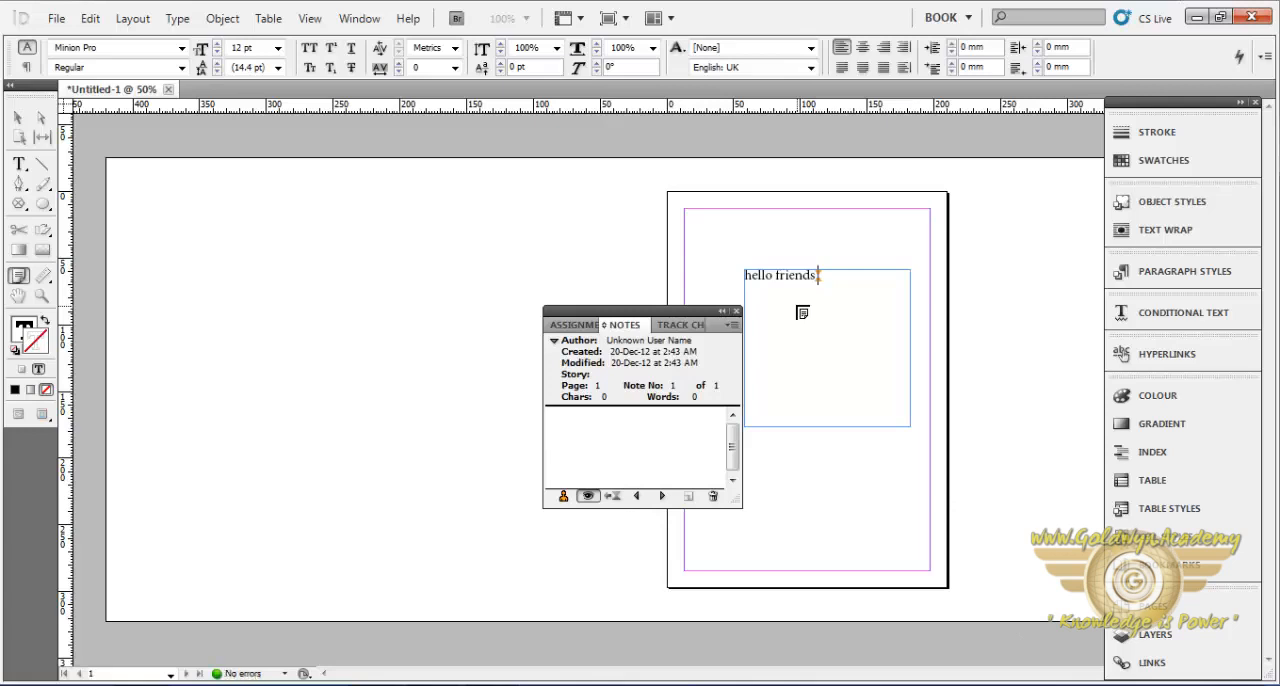
{"action": "type", "text": "this is my comment"}
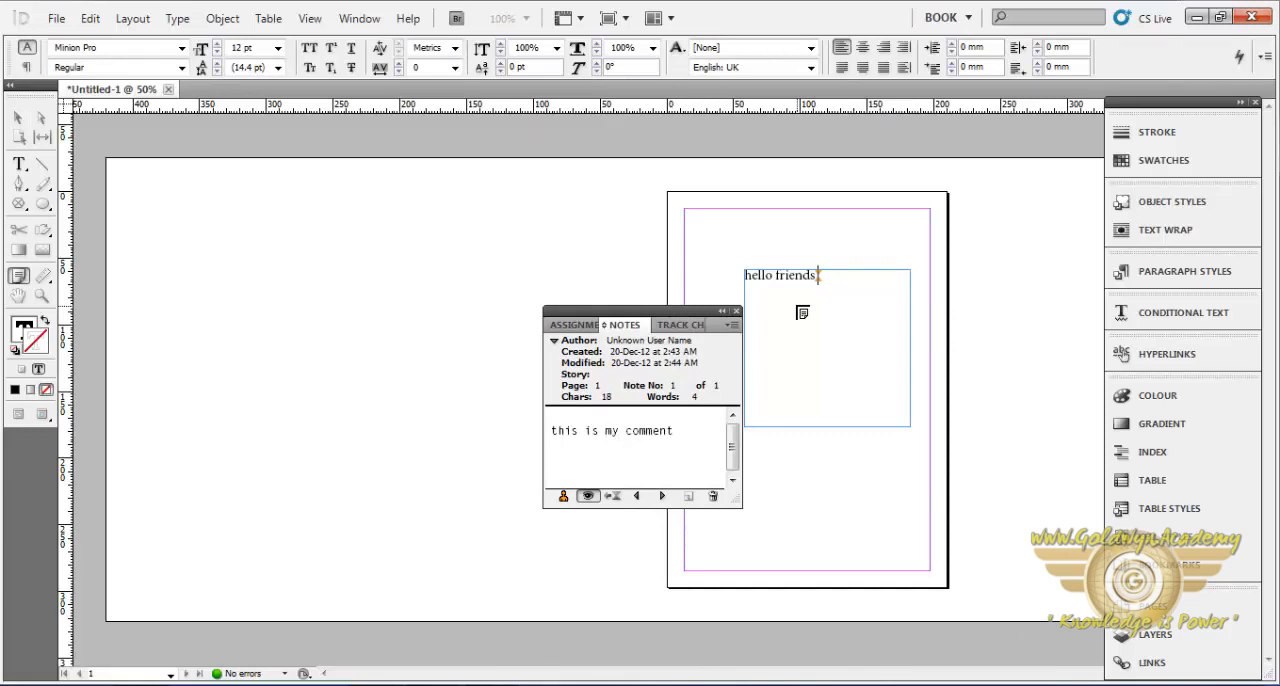